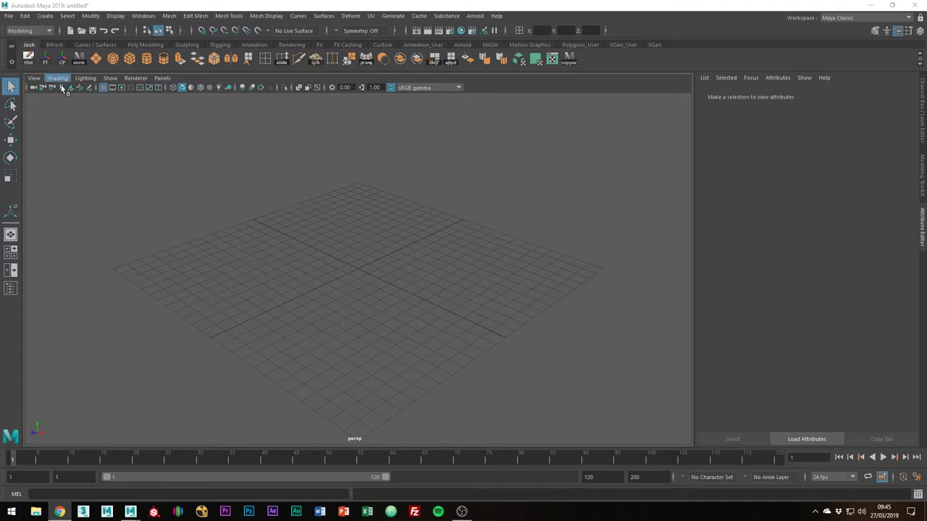
# - Switch to the side view and import wineglass_reference.jpg there as an image plane
pyautogui.press('space')
pyautogui.press('space')
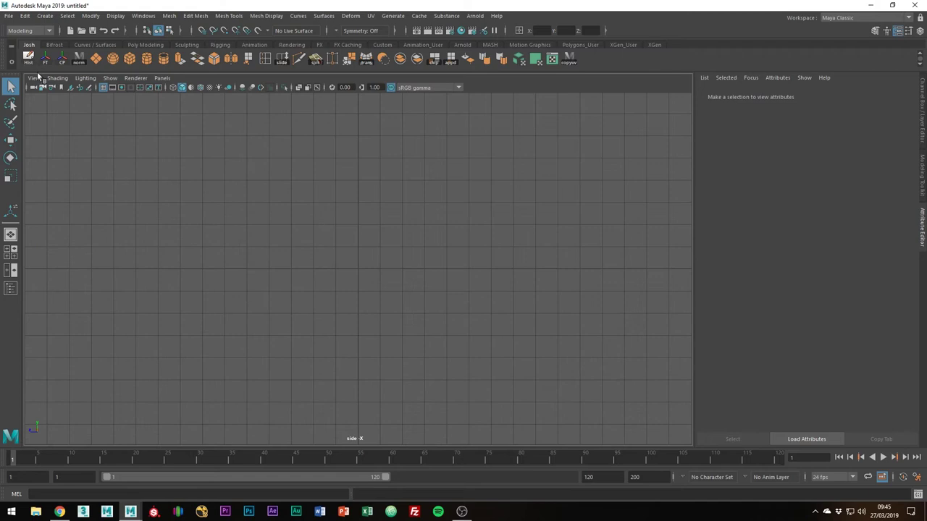
pyautogui.click(34, 77)
pyautogui.moveTo(91, 294)
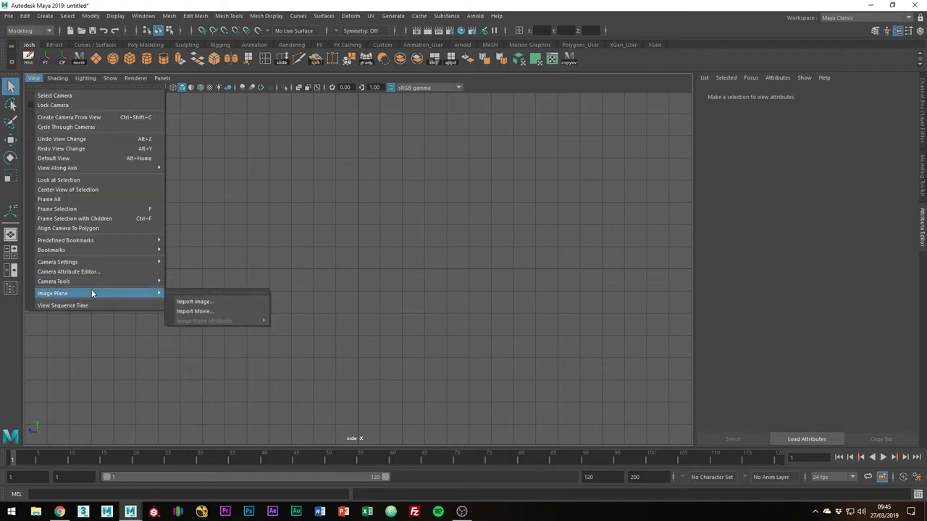
pyautogui.click(192, 301)
pyautogui.doubleClick(205, 167)
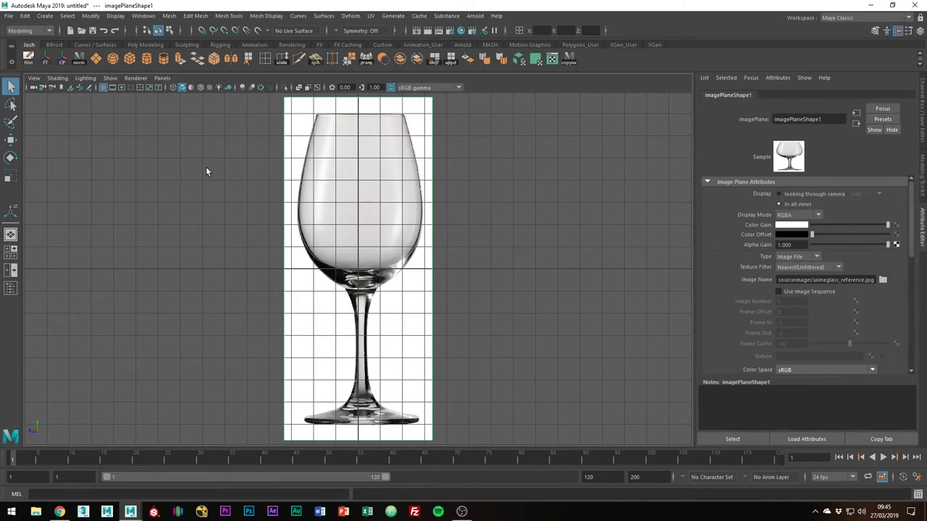
# - Start a CV curve at the bowl's inner bottom on the centre line and trace the lower inner wall
pyautogui.click(47, 16)
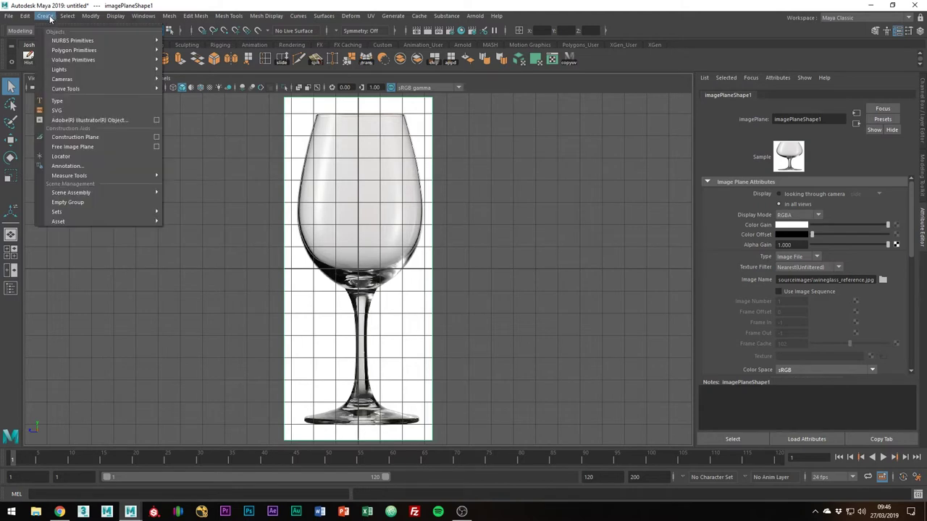
pyautogui.moveTo(75, 87)
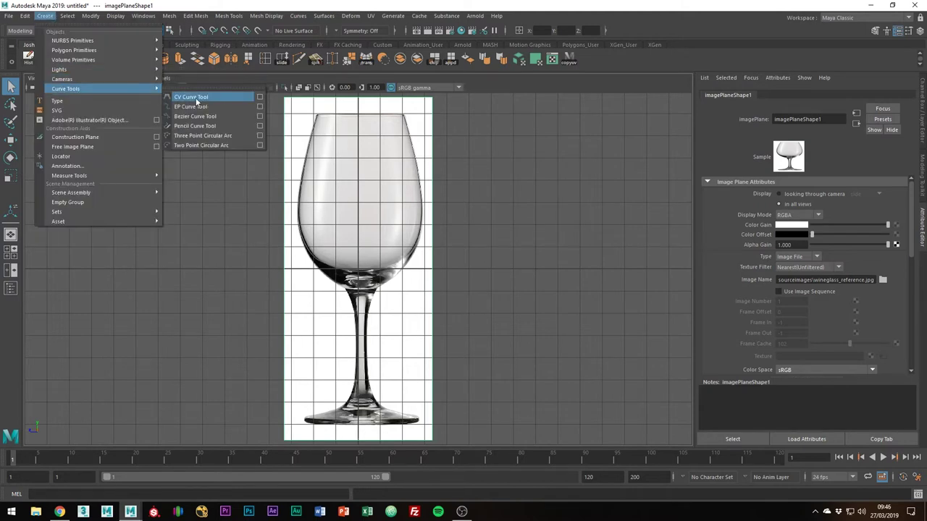
pyautogui.click(196, 98)
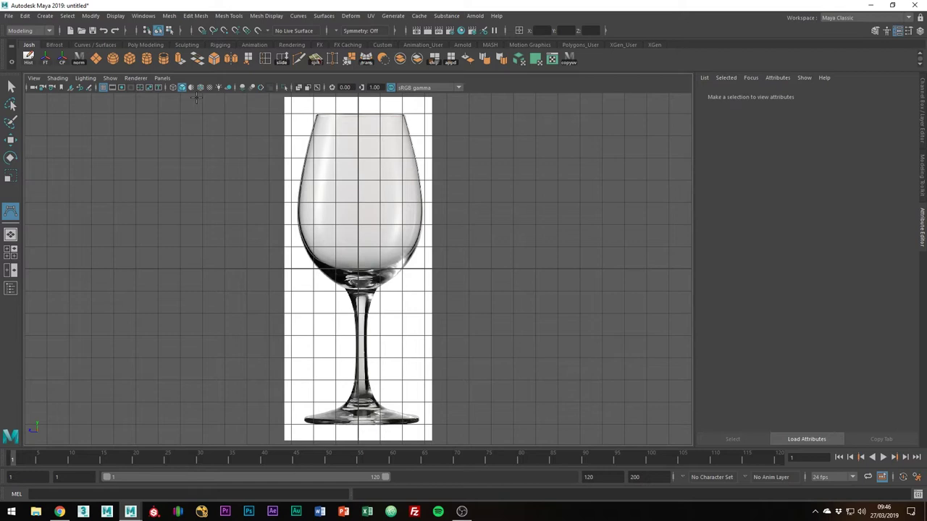
pyautogui.scroll(5, 325, 207)
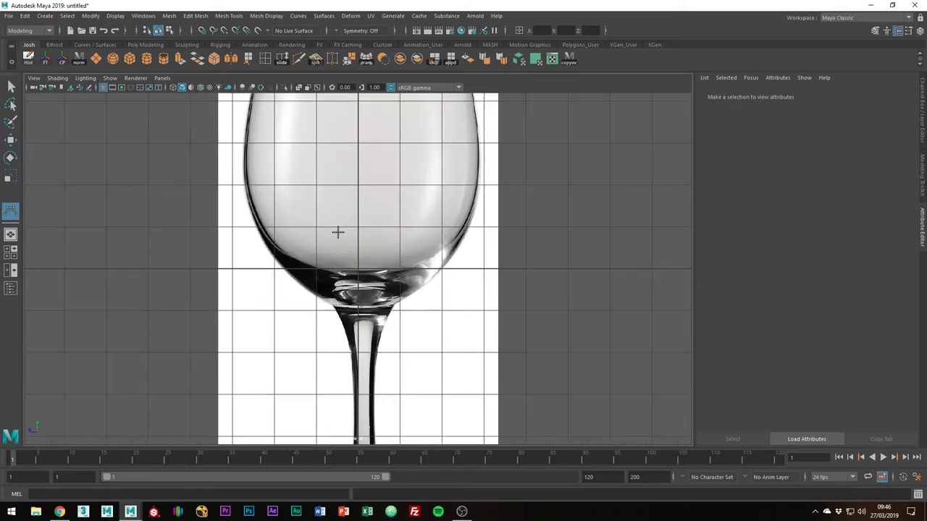
pyautogui.click(360, 273)
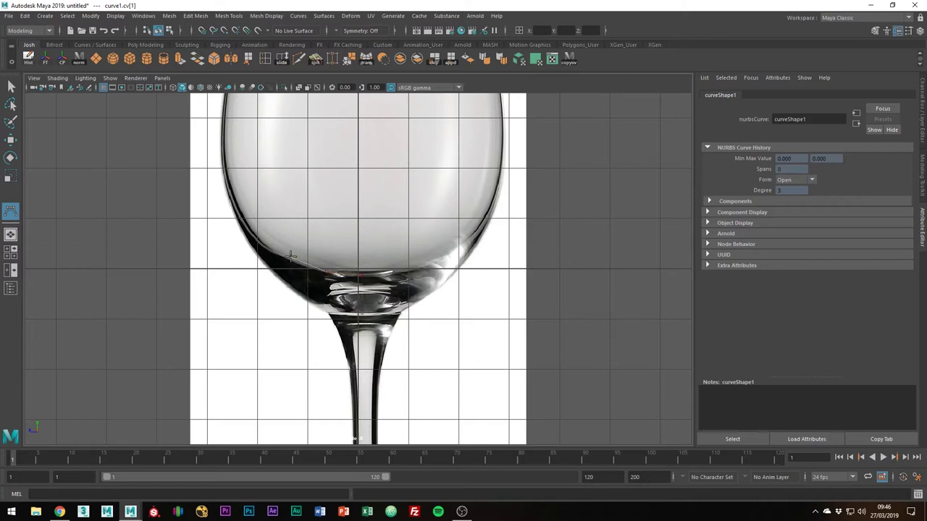
pyautogui.click(261, 240)
pyautogui.click(244, 210)
pyautogui.click(236, 201)
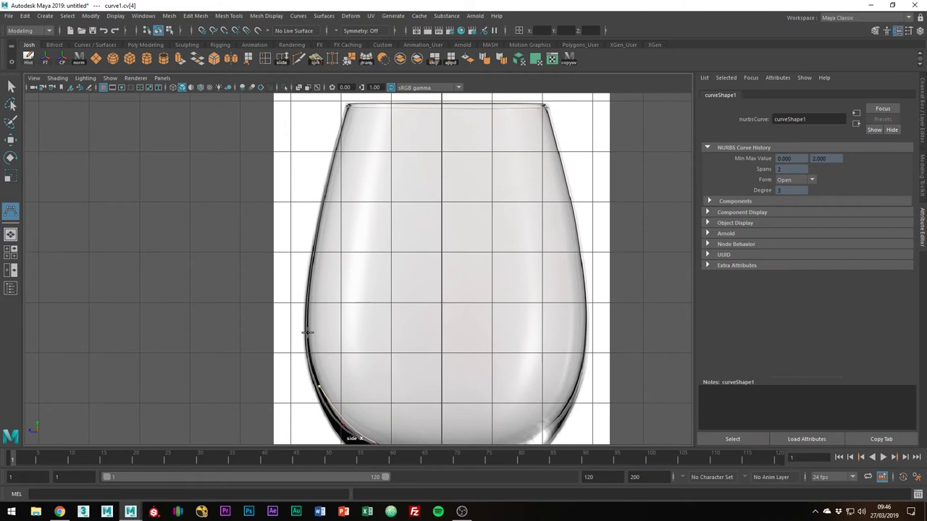
# - Continue the curve up the bowl's inner wall to just below the rim
pyautogui.click(310, 333)
pyautogui.click(311, 285)
pyautogui.click(318, 250)
pyautogui.click(326, 222)
pyautogui.click(335, 177)
pyautogui.click(342, 142)
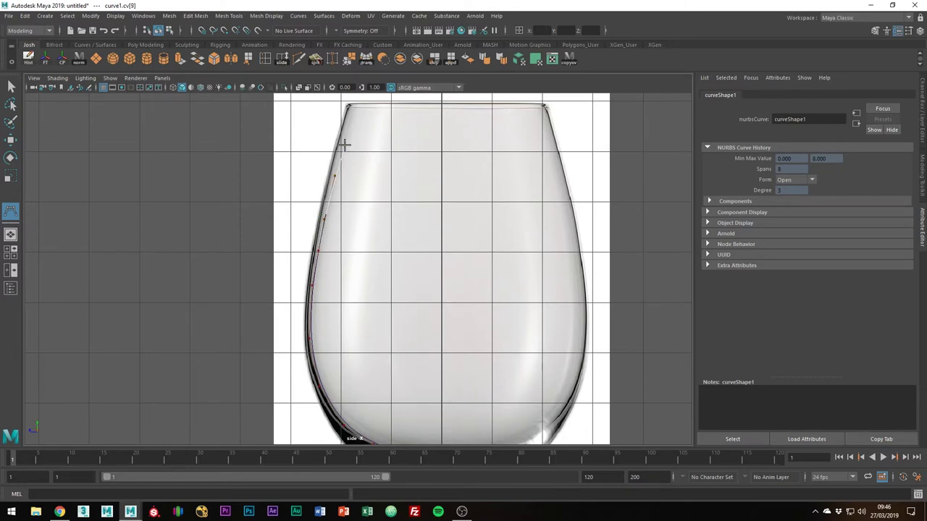
# - Carry the curve around the rim and down the upper part of the bowl's outer wall
pyautogui.click(353, 109)
pyautogui.click(350, 103)
pyautogui.click(346, 106)
pyautogui.click(328, 171)
pyautogui.click(325, 222)
pyautogui.click(316, 219)
pyautogui.click(310, 250)
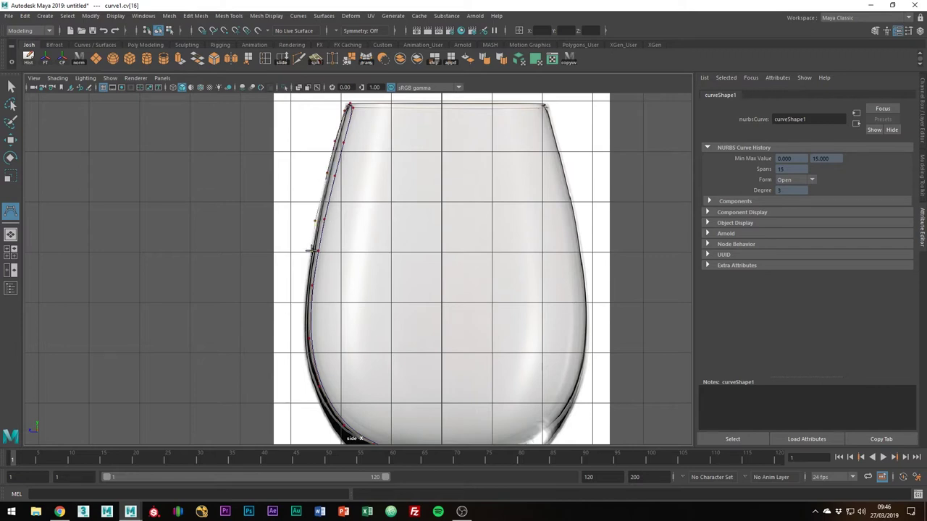
pyautogui.click(301, 286)
# - Trace the lower outer wall of the bowl down to where it meets the stem
pyautogui.keyDown('alt'); pyautogui.moveTo(365, 294); pyautogui.dragTo(360, 184, button='middle'); pyautogui.keyUp('alt')
pyautogui.click(297, 232)
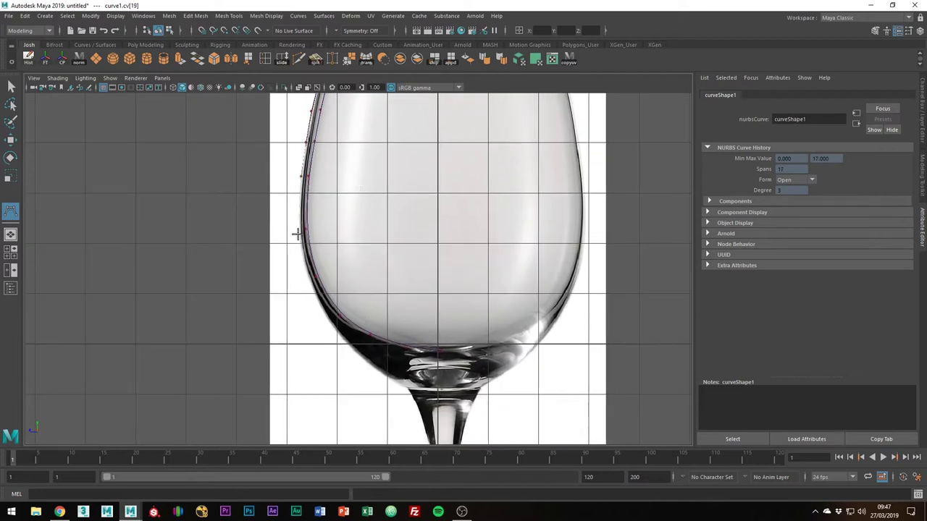
pyautogui.click(308, 287)
pyautogui.click(364, 362)
pyautogui.click(387, 379)
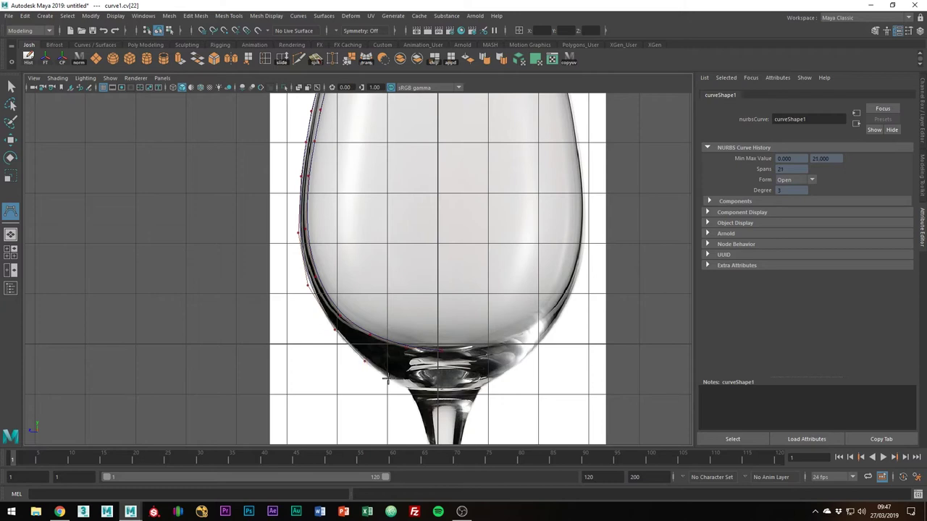
pyautogui.click(411, 393)
# - Extend the curve along the outer edge of the stem to its lower flare
pyautogui.keyDown('alt'); pyautogui.moveTo(412, 393); pyautogui.dragTo(367, 241, button='middle'); pyautogui.keyUp('alt')
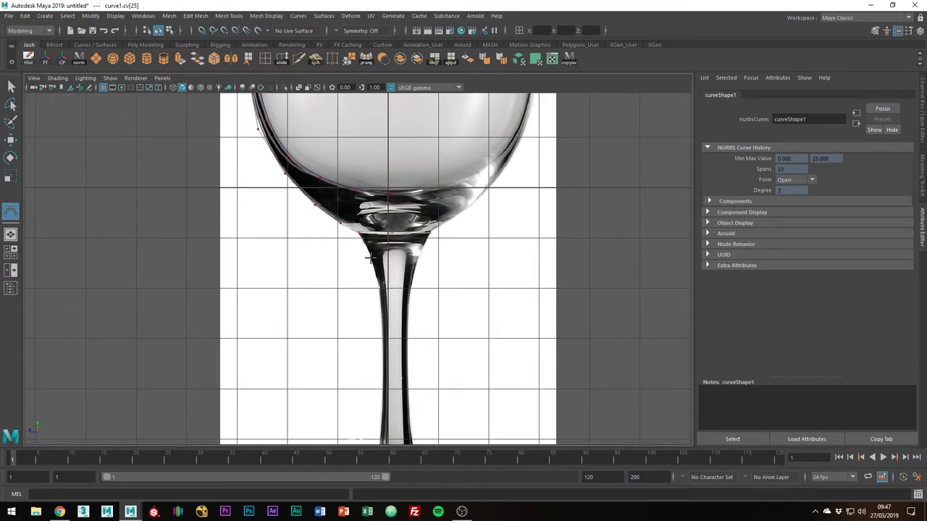
pyautogui.click(378, 295)
pyautogui.keyDown('alt'); pyautogui.moveTo(397, 343); pyautogui.dragTo(394, 189, button='middle'); pyautogui.keyUp('alt')
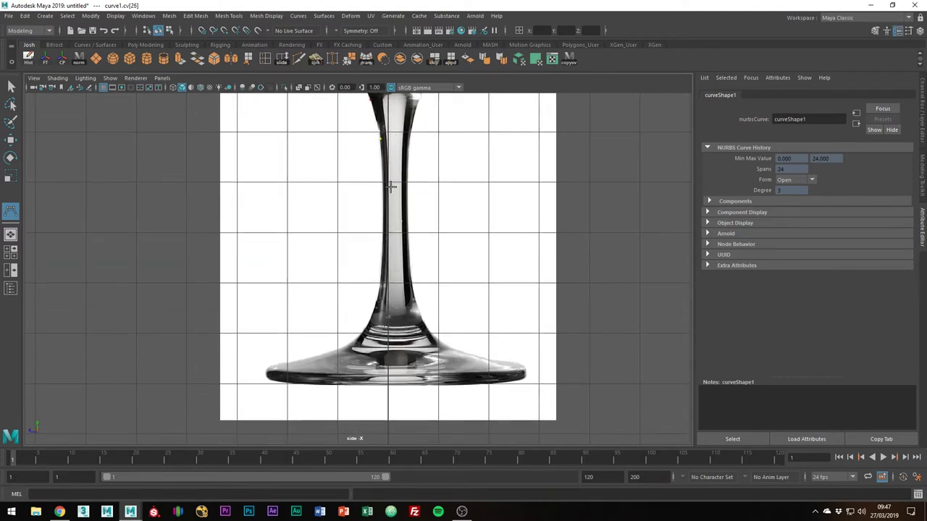
pyautogui.click(380, 201)
pyautogui.click(379, 210)
pyautogui.click(378, 275)
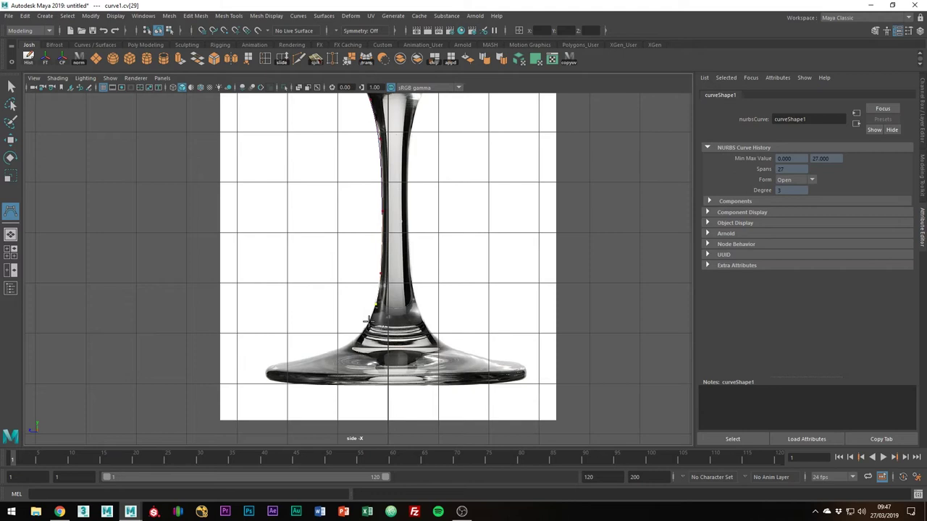
# - Trace the flare and the upper surface of the foot out to its rim
pyautogui.click(366, 326)
pyautogui.click(346, 341)
pyautogui.click(312, 357)
pyautogui.click(284, 362)
pyautogui.click(271, 365)
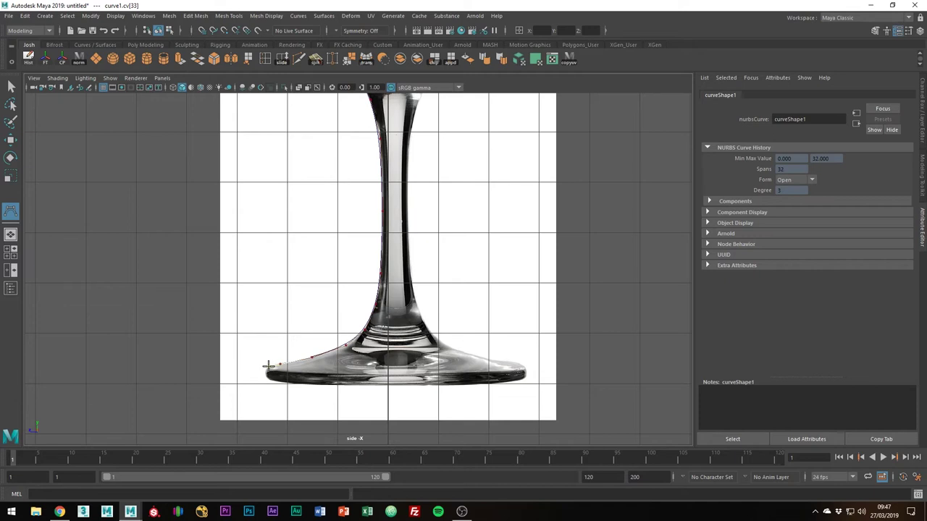
# - Round the foot's outer edge, trace its underside back to the centre line and finish the curve
pyautogui.click(267, 370)
pyautogui.click(269, 376)
pyautogui.click(281, 380)
pyautogui.click(296, 375)
pyautogui.click(308, 371)
pyautogui.click(320, 368)
pyautogui.moveTo(358, 354); pyautogui.dragTo(388, 356)
pyautogui.press('w')
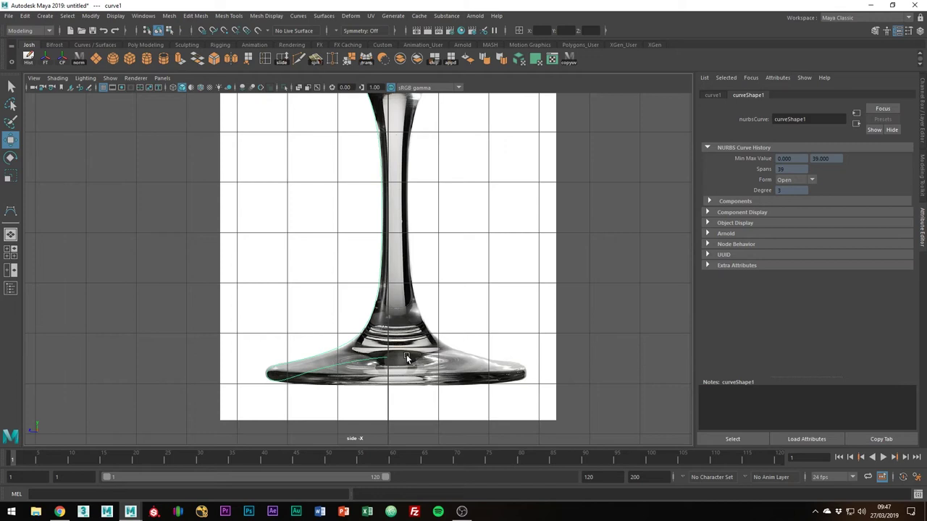
# - Darken the reference image plane by lowering its color gain
pyautogui.click(470, 267)
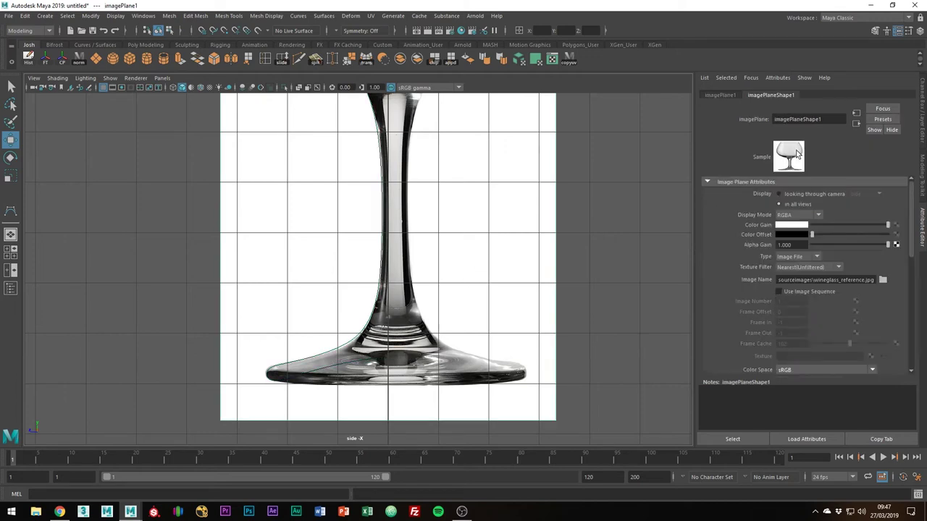
pyautogui.moveTo(861, 224); pyautogui.dragTo(836, 225)
# - Edit the curve's control vertices to refine the bowl's lower inner wall and the underside of the foot
pyautogui.click(383, 222)
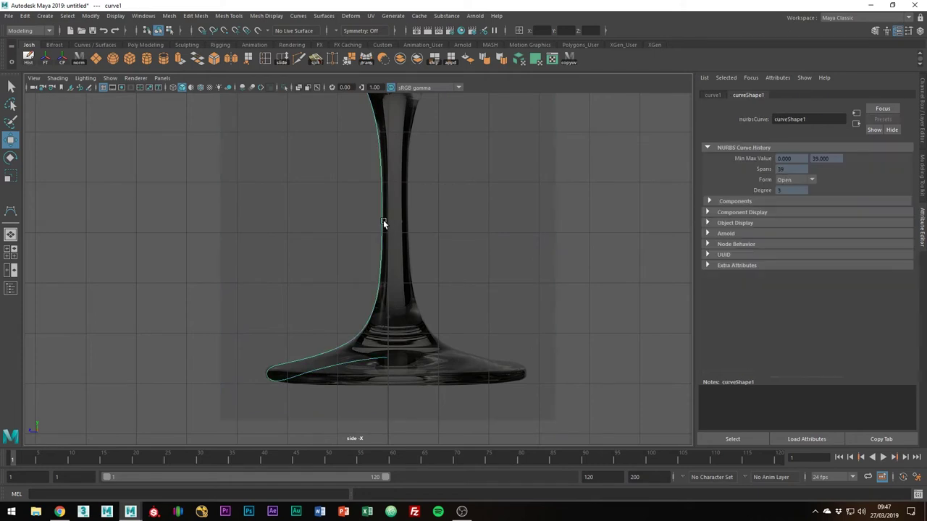
pyautogui.moveTo(383, 223); pyautogui.dragTo(338, 222, button='right')
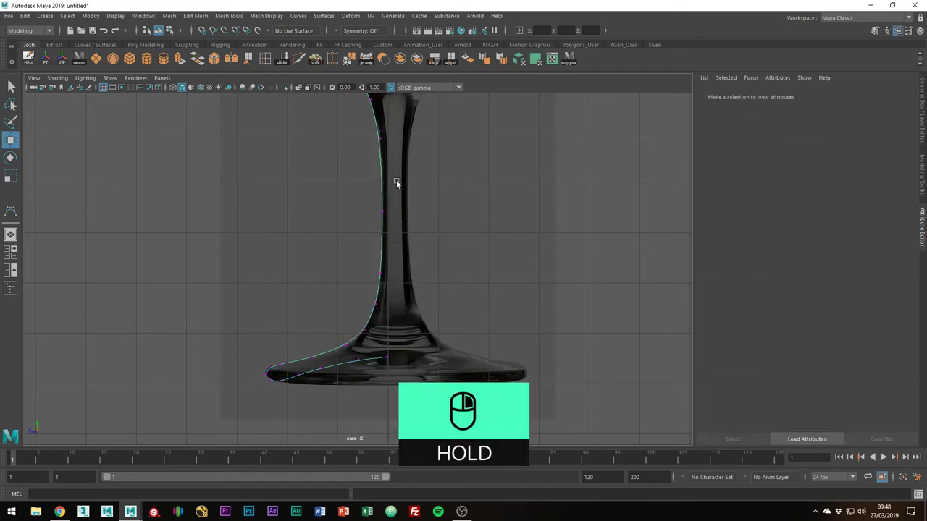
pyautogui.keyDown('alt'); pyautogui.moveTo(396, 182); pyautogui.dragTo(436, 248, button='middle'); pyautogui.keyUp('alt')
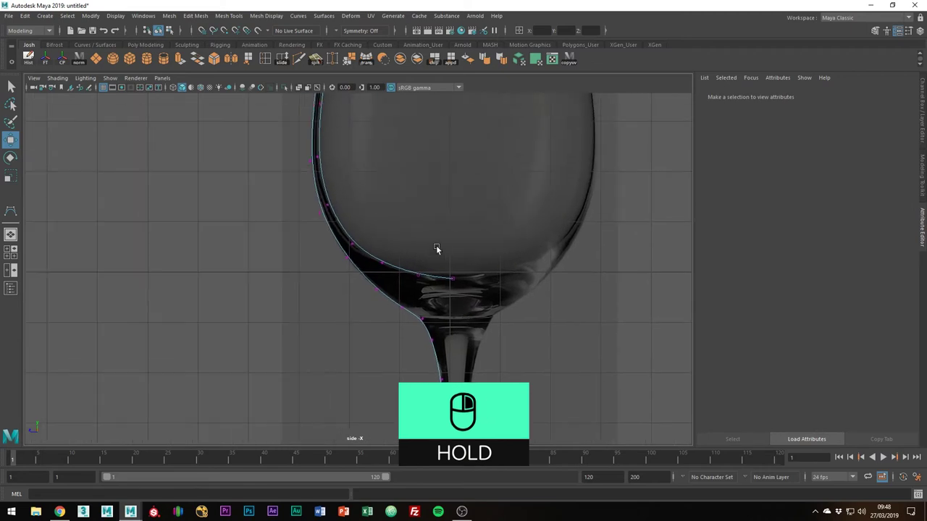
pyautogui.moveTo(436, 246); pyautogui.dragTo(368, 275)
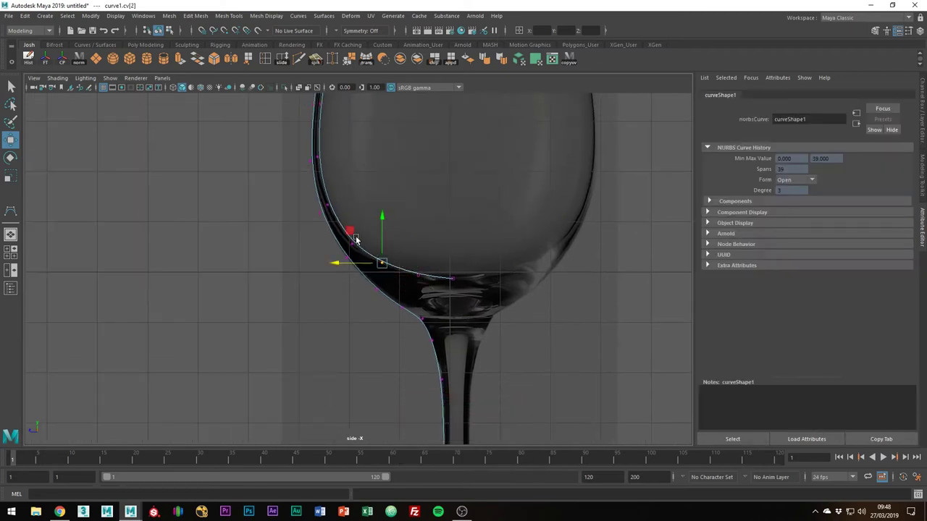
pyautogui.moveTo(350, 231); pyautogui.dragTo(364, 223)
pyautogui.hotkey('ctrl', 'z')
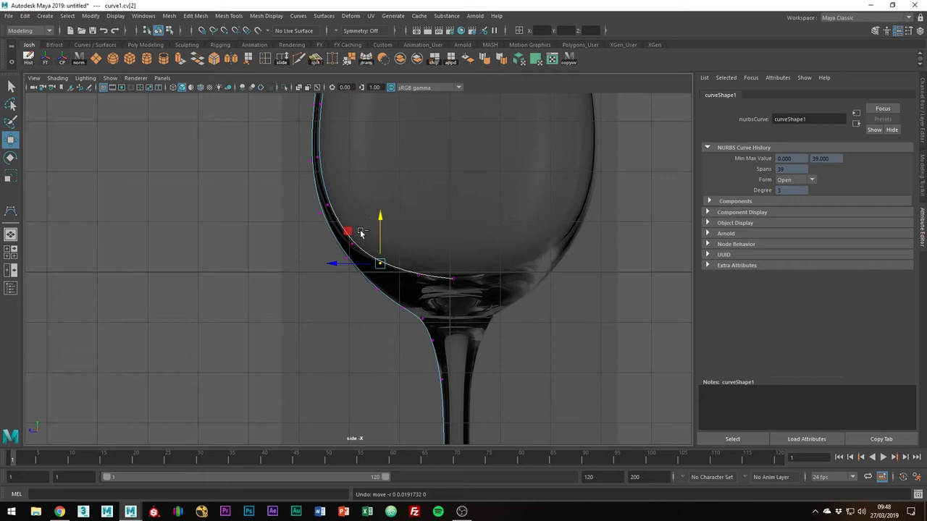
pyautogui.click(351, 244)
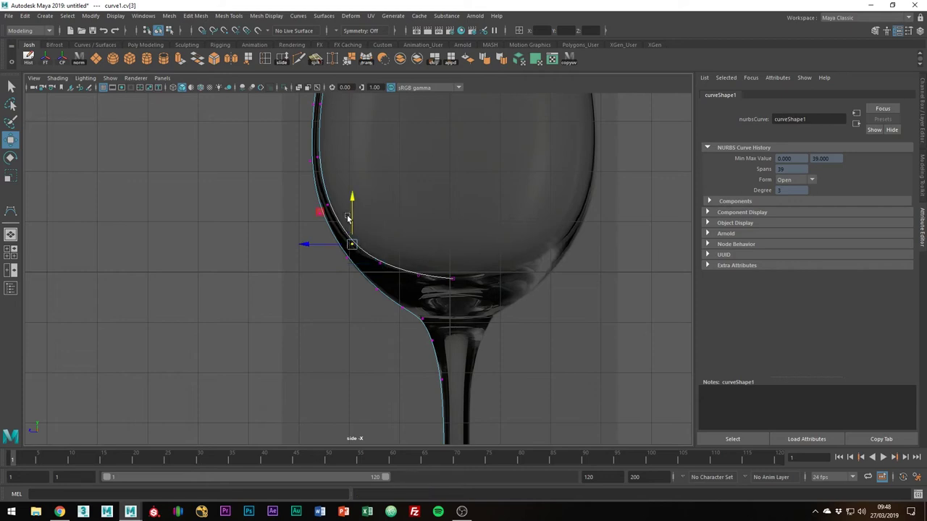
pyautogui.click(318, 213)
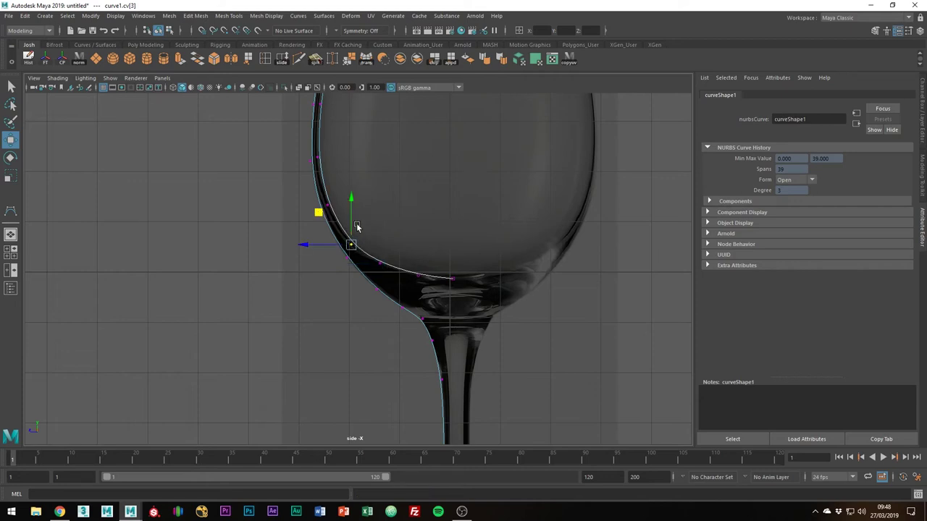
pyautogui.keyDown('alt'); pyautogui.moveTo(398, 273); pyautogui.dragTo(415, 273, button='middle'); pyautogui.keyUp('alt')
pyautogui.click(405, 316)
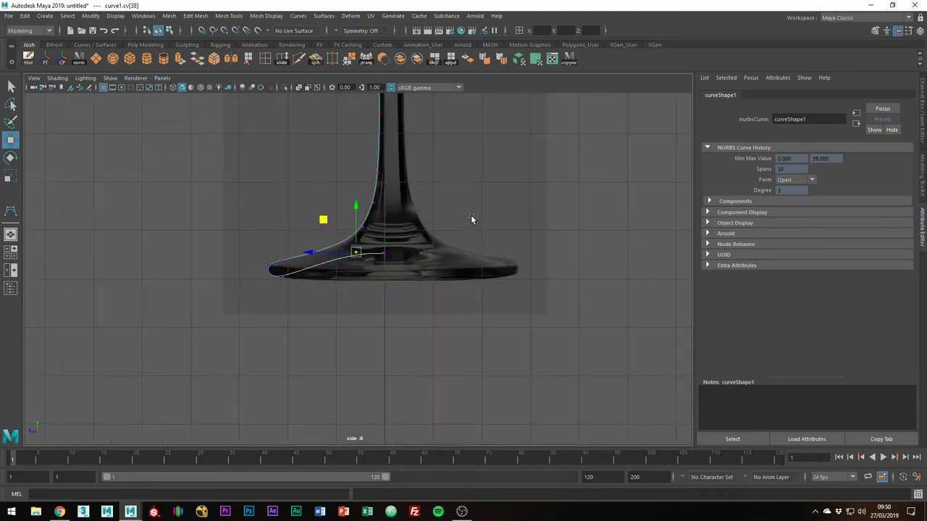
# - Scale the curve's two end control vertices horizontally into one vertical line and move them onto the centre axis
pyautogui.scroll(-5, 470, 215)
pyautogui.moveTo(417, 148); pyautogui.dragTo(355, 347)
pyautogui.press('r')
pyautogui.moveTo(325, 256); pyautogui.dragTo(397, 258)
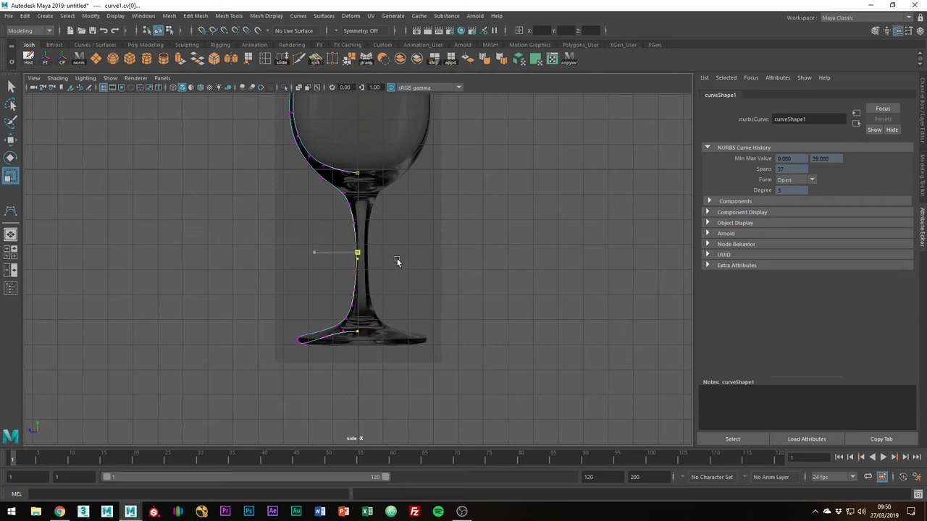
pyautogui.press('w')
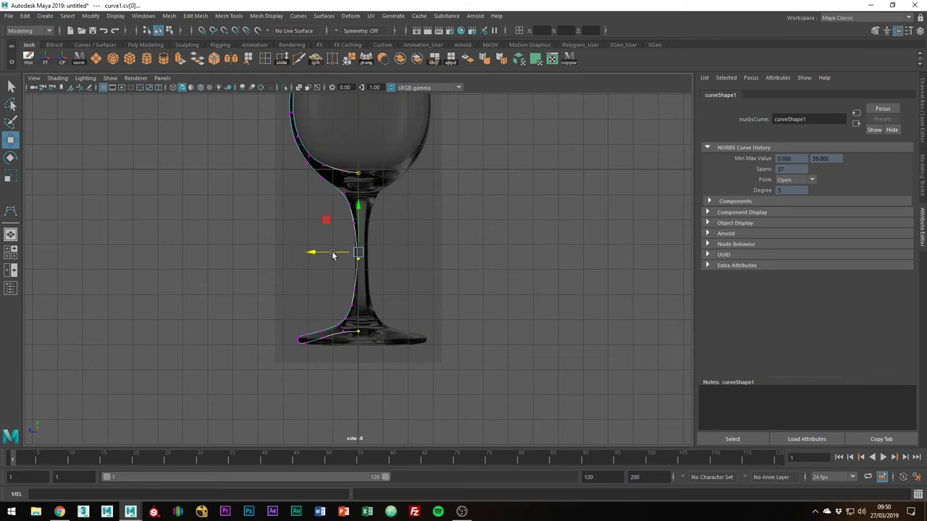
# - Switch to the full perspective view and delete the wine glass reference image plane
pyautogui.press('space')
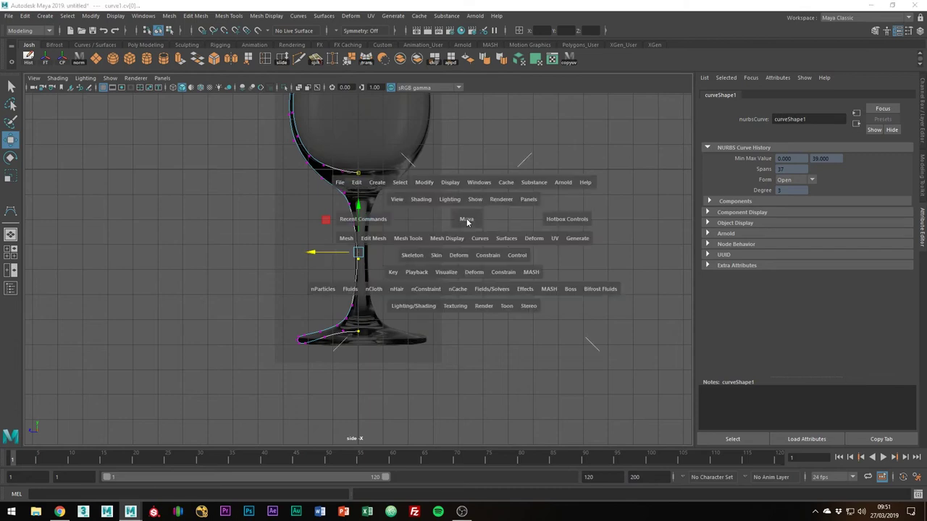
pyautogui.rightClick(540, 197)
pyautogui.moveTo(540, 197); pyautogui.dragTo(624, 176, button='right')
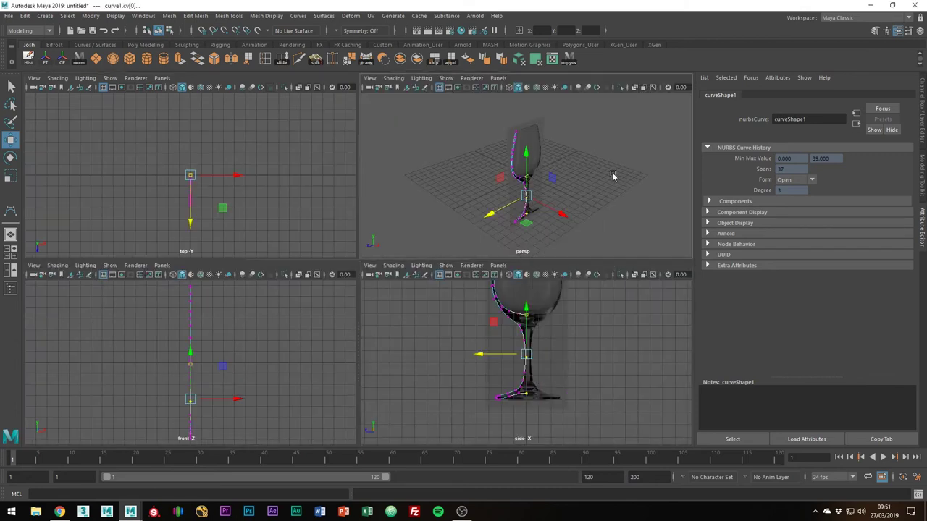
pyautogui.press('space')
pyautogui.moveTo(361, 205); pyautogui.dragTo(425, 199, button='right')
pyautogui.click(360, 203)
pyautogui.press('Delete')
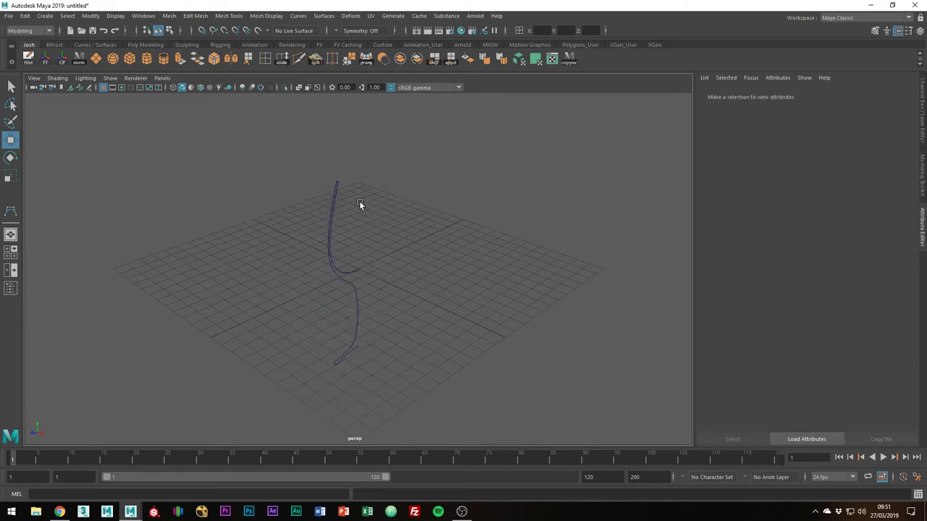
# - Turn on multisample anti-aliasing in the perspective view and select the whole profile curve
pyautogui.keyDown('alt'); pyautogui.moveTo(351, 170); pyautogui.dragTo(395, 238); pyautogui.keyUp('alt')
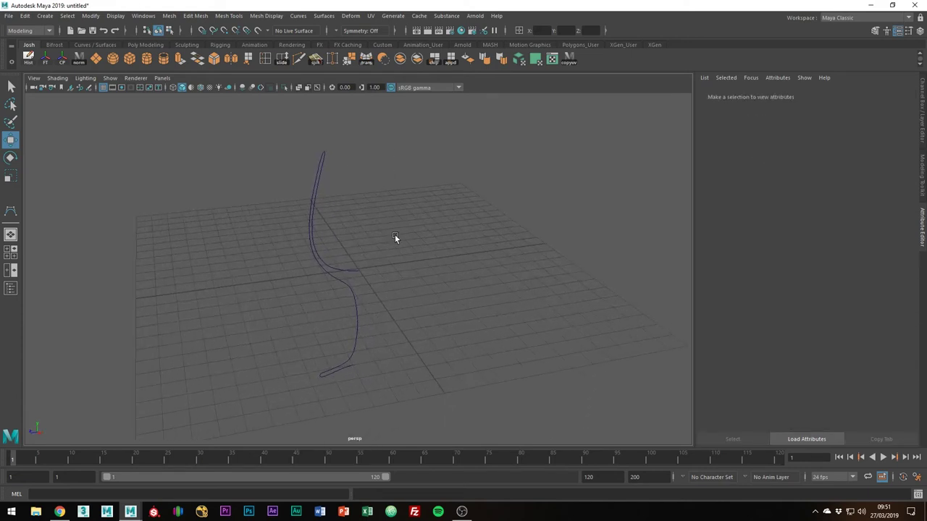
pyautogui.click(262, 88)
pyautogui.keyDown('alt'); pyautogui.moveTo(336, 217); pyautogui.dragTo(372, 230); pyautogui.keyUp('alt')
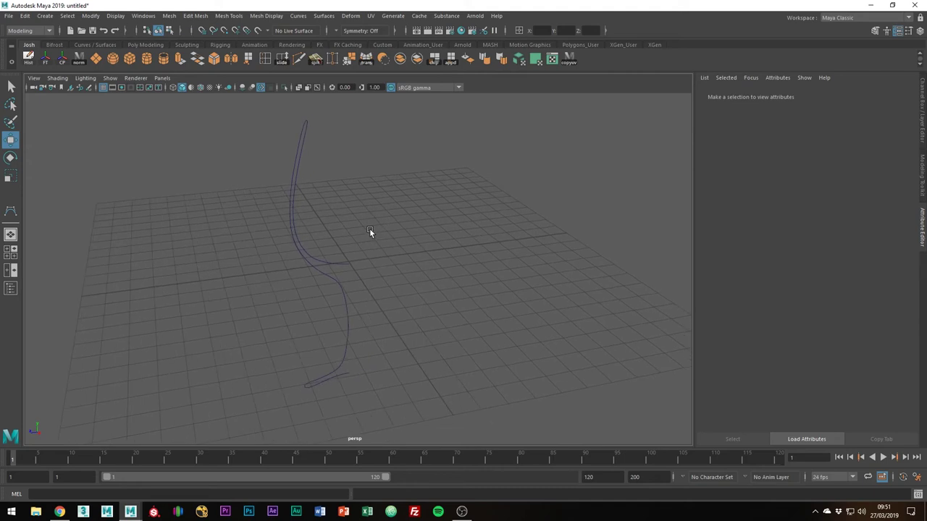
pyautogui.moveTo(369, 230); pyautogui.dragTo(186, 135)
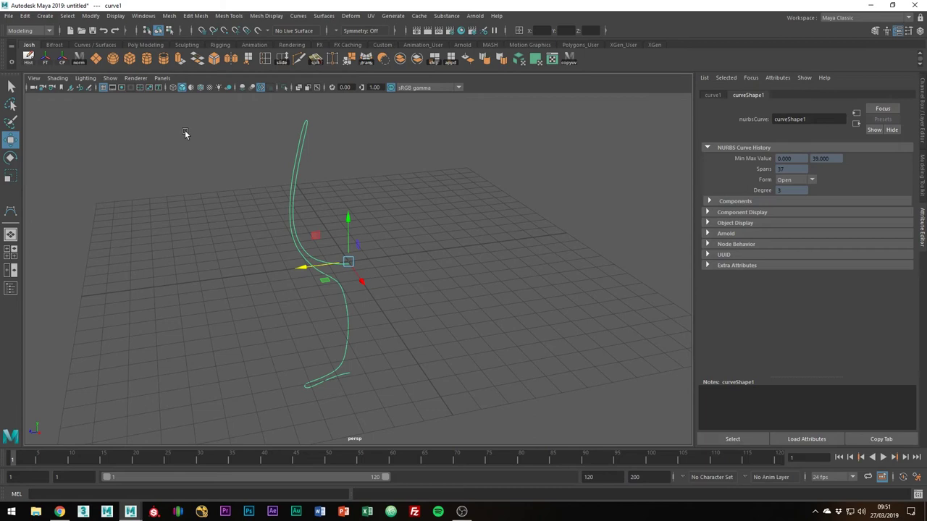
# - Revolve the selected profile curve into a wine glass surface and reverse the surface direction
pyautogui.click(108, 45)
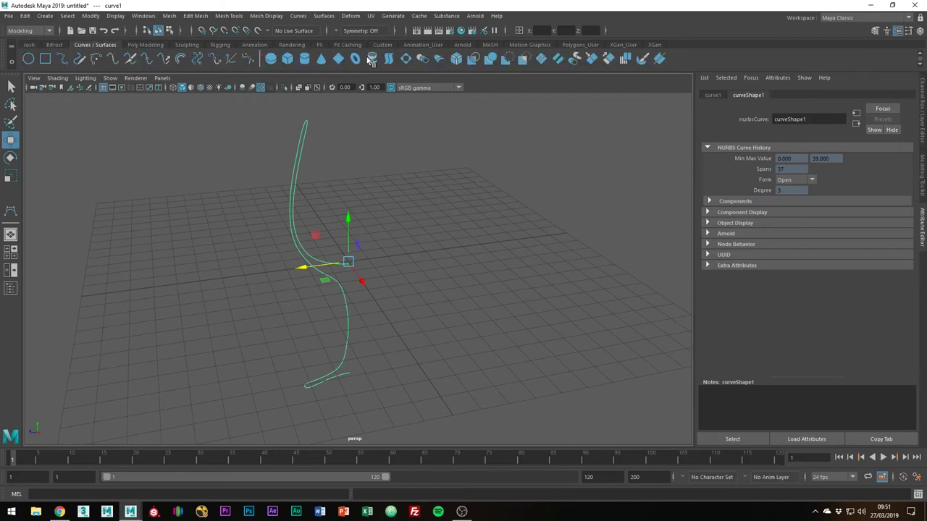
pyautogui.click(325, 18)
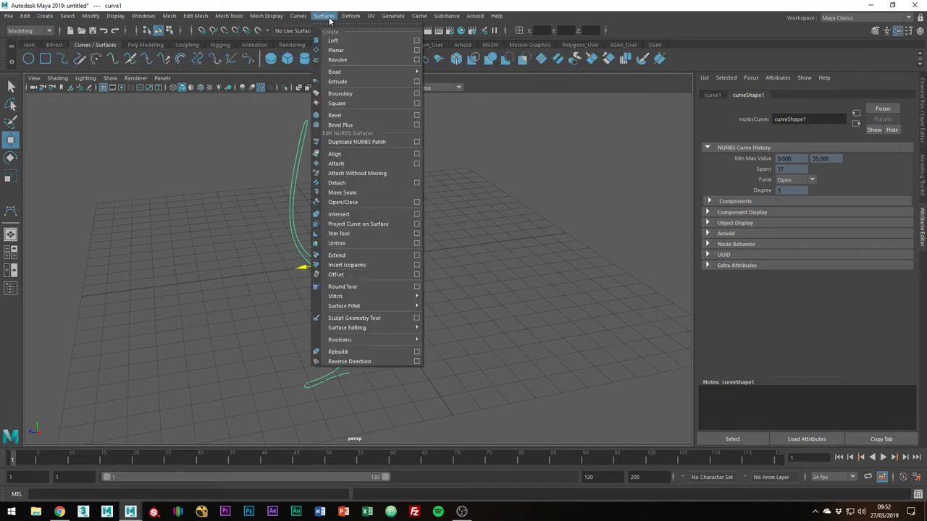
pyautogui.click(341, 61)
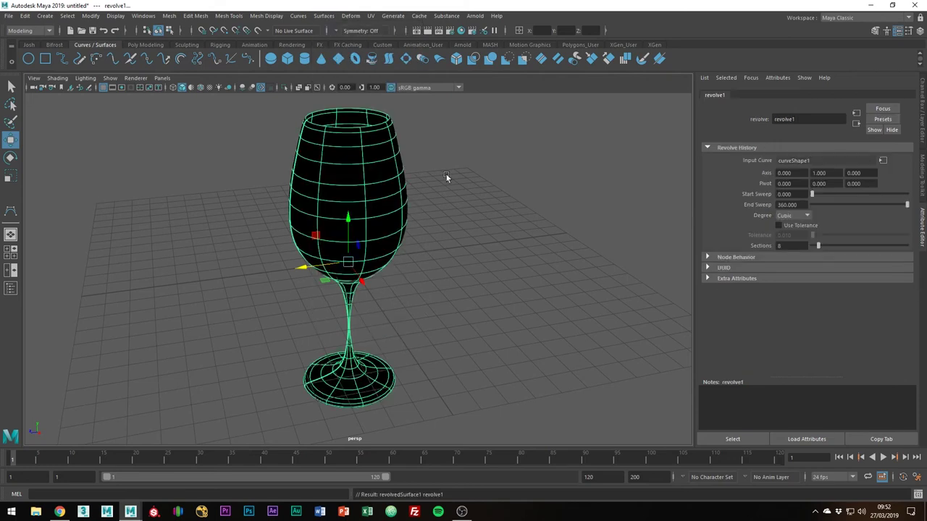
pyautogui.click(324, 16)
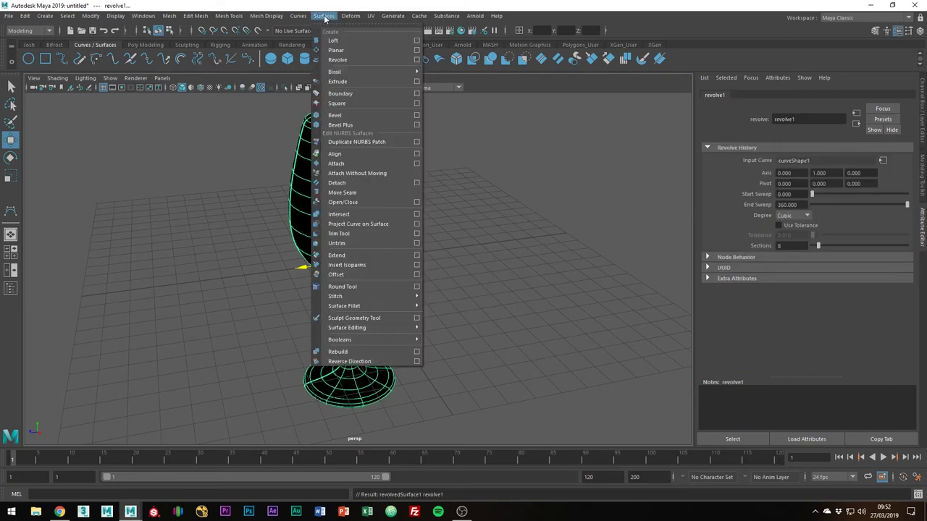
pyautogui.click(349, 361)
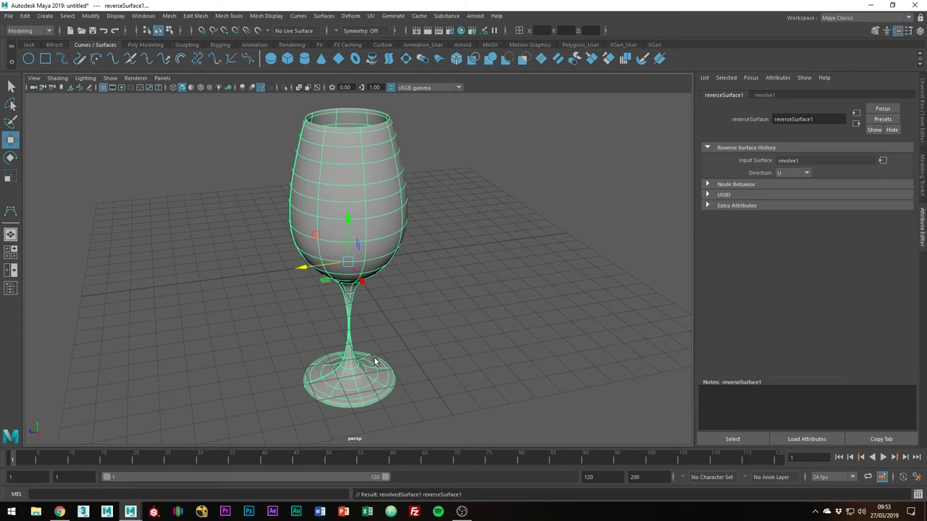
# - Set the NURBS to Polygons conversion options to Quads and General tessellation, with U and V types at Per span # of iso params
pyautogui.click(90, 16)
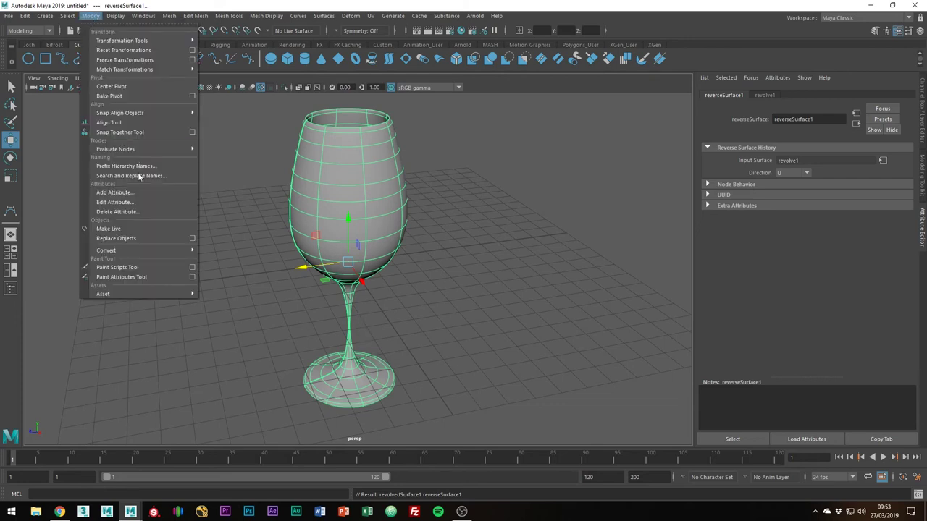
pyautogui.moveTo(143, 250)
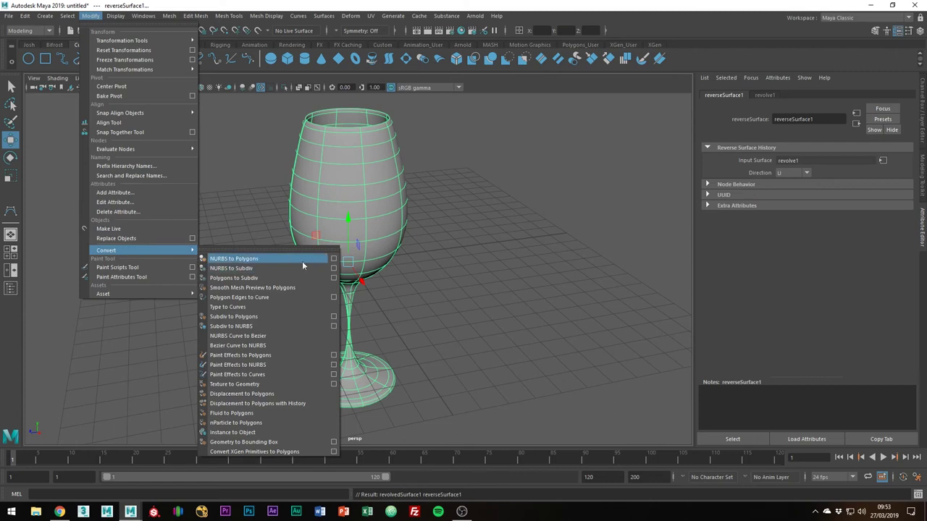
pyautogui.click(334, 259)
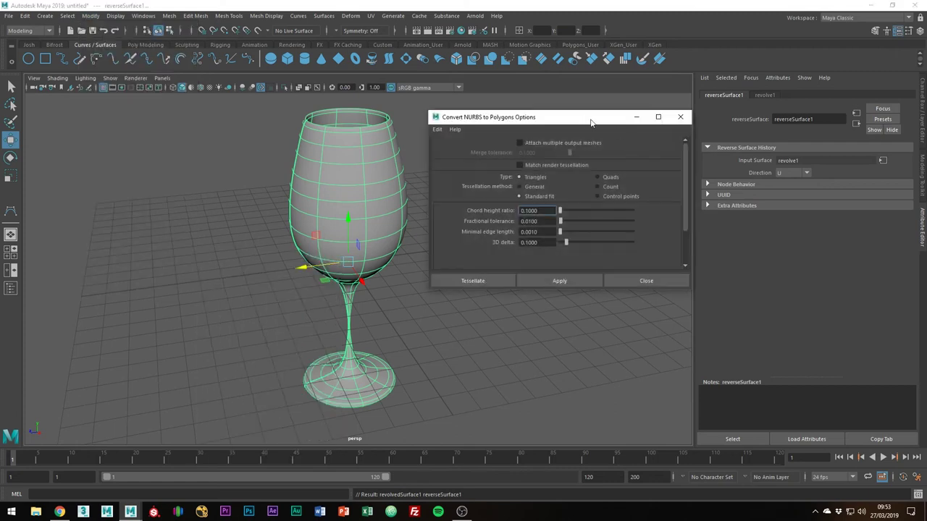
pyautogui.moveTo(590, 122); pyautogui.dragTo(182, 91)
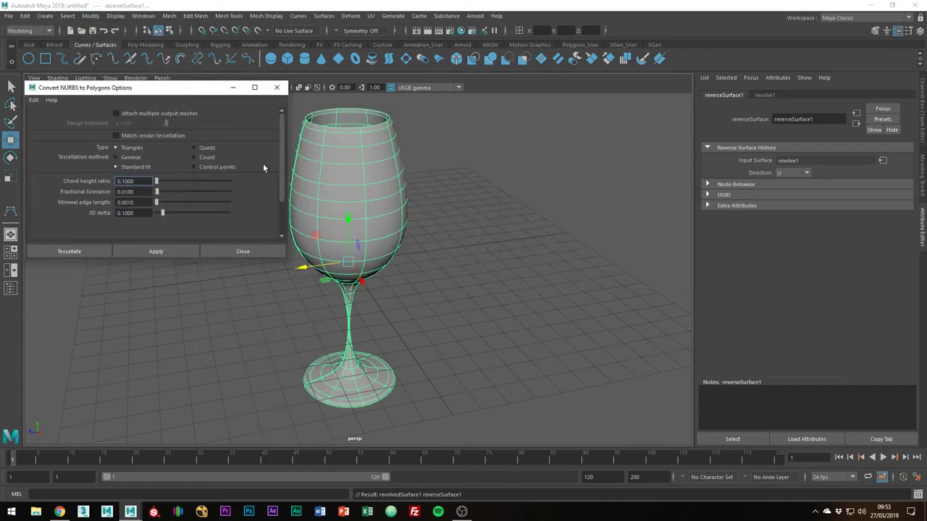
pyautogui.keyDown('alt'); pyautogui.moveTo(379, 183); pyautogui.dragTo(435, 181, button='middle'); pyautogui.keyUp('alt')
pyautogui.keyDown('alt'); pyautogui.moveTo(434, 181); pyautogui.dragTo(411, 178, button='right'); pyautogui.keyUp('alt')
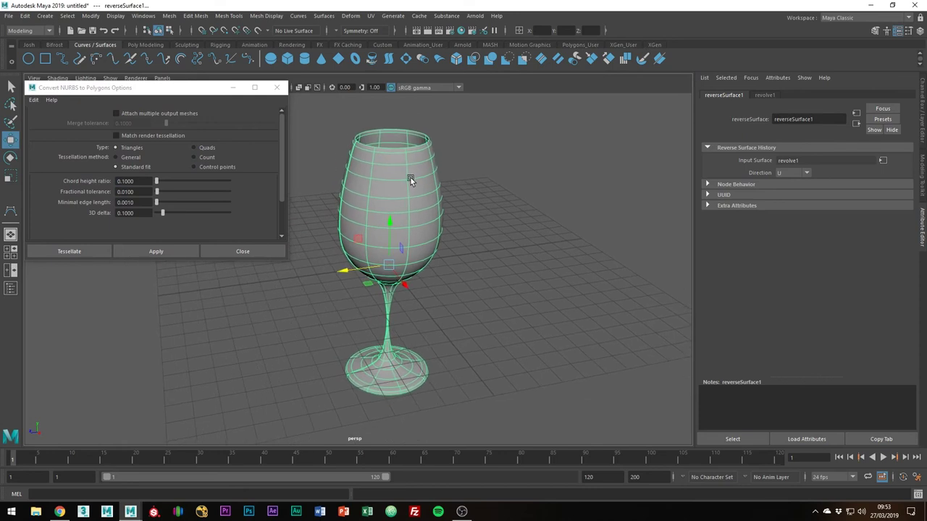
pyautogui.click(318, 178)
pyautogui.click(193, 147)
pyautogui.click(161, 188)
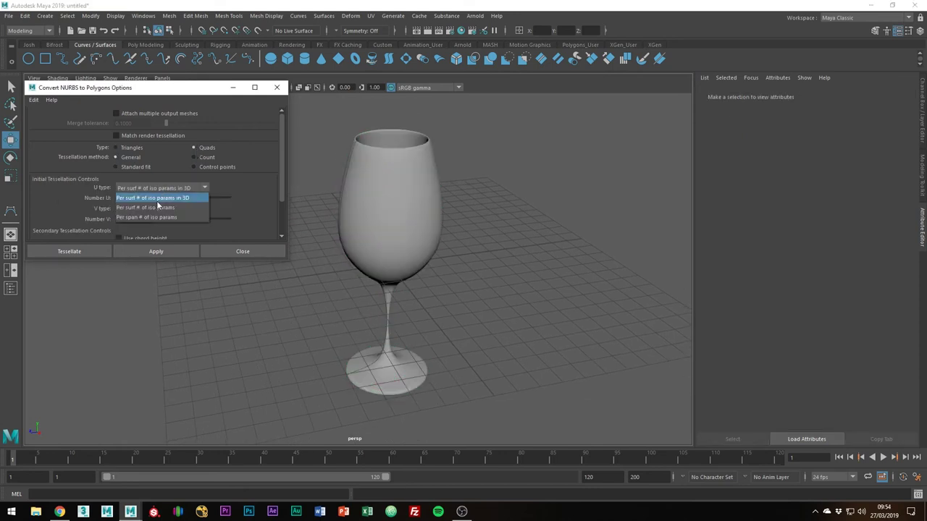
pyautogui.click(149, 218)
pyautogui.click(161, 208)
pyautogui.click(150, 236)
# - Convert the revolved glass surface to polygons and move the resulting mesh beside the original
pyautogui.click(386, 231)
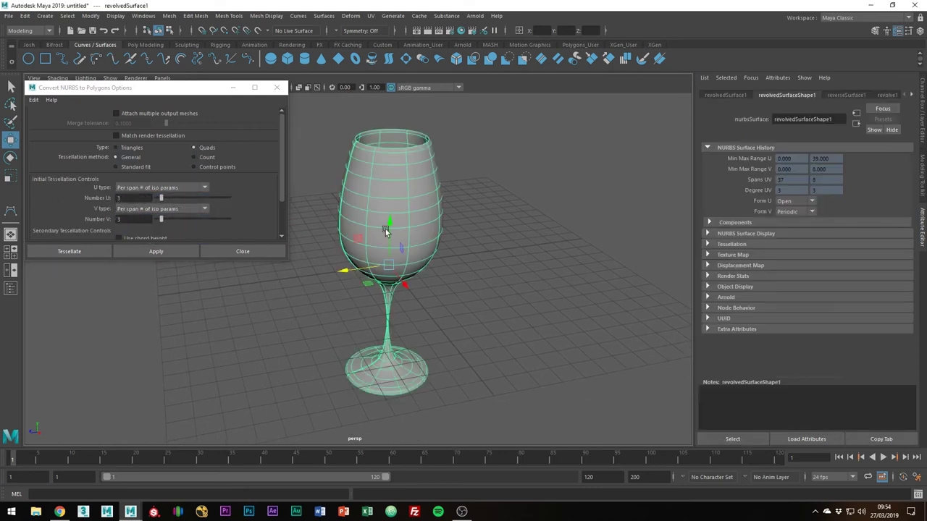
pyautogui.click(179, 250)
pyautogui.moveTo(348, 266); pyautogui.dragTo(467, 253)
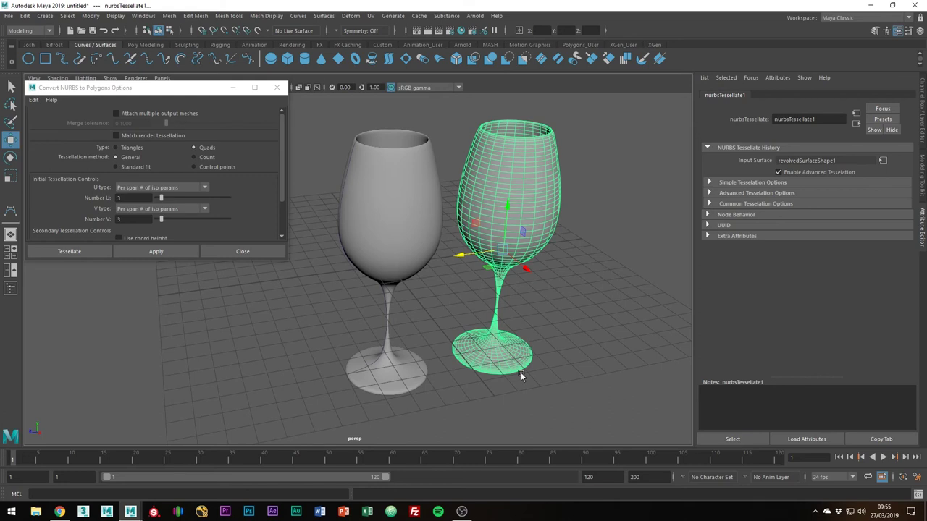
# - Examine the polygon density of the converted mesh around its foot, stem and bowl
pyautogui.scroll(5, 521, 372)
pyautogui.scroll(-3, 524, 375)
pyautogui.scroll(6, 584, 340)
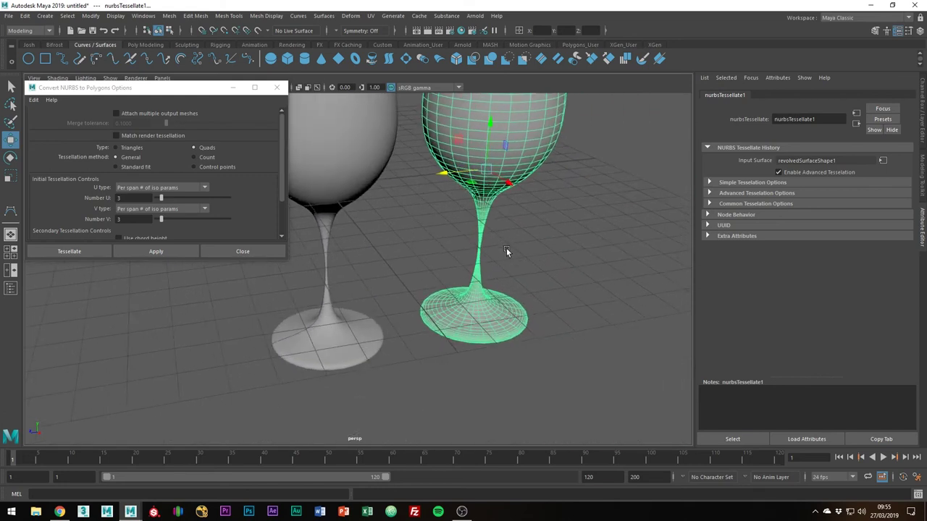
pyautogui.keyDown('alt'); pyautogui.moveTo(483, 317); pyautogui.dragTo(512, 334, button='middle'); pyautogui.keyUp('alt')
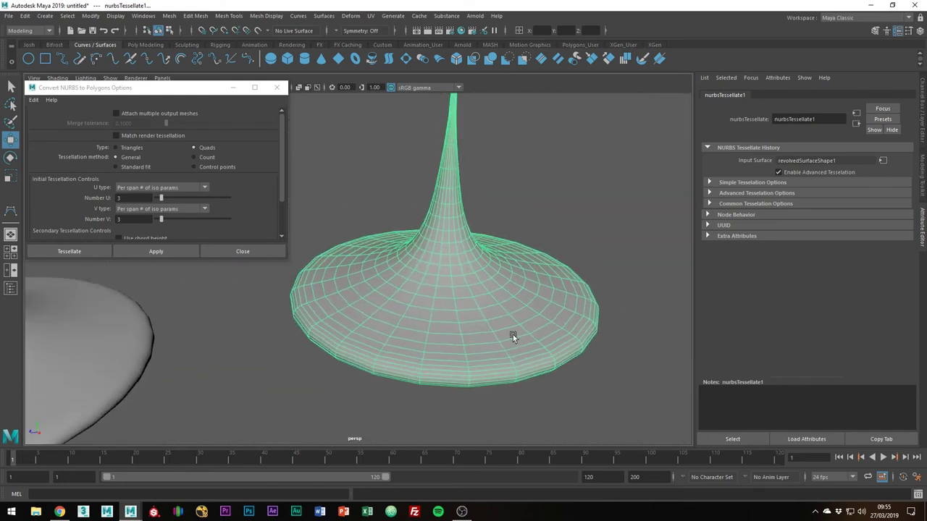
pyautogui.keyDown('alt'); pyautogui.moveTo(512, 335); pyautogui.dragTo(225, 243, button='right'); pyautogui.keyUp('alt')
pyautogui.keyDown('alt'); pyautogui.moveTo(483, 215); pyautogui.dragTo(488, 321, button='middle'); pyautogui.keyUp('alt')
pyautogui.keyDown('alt'); pyautogui.moveTo(488, 320); pyautogui.dragTo(435, 308); pyautogui.keyUp('alt')
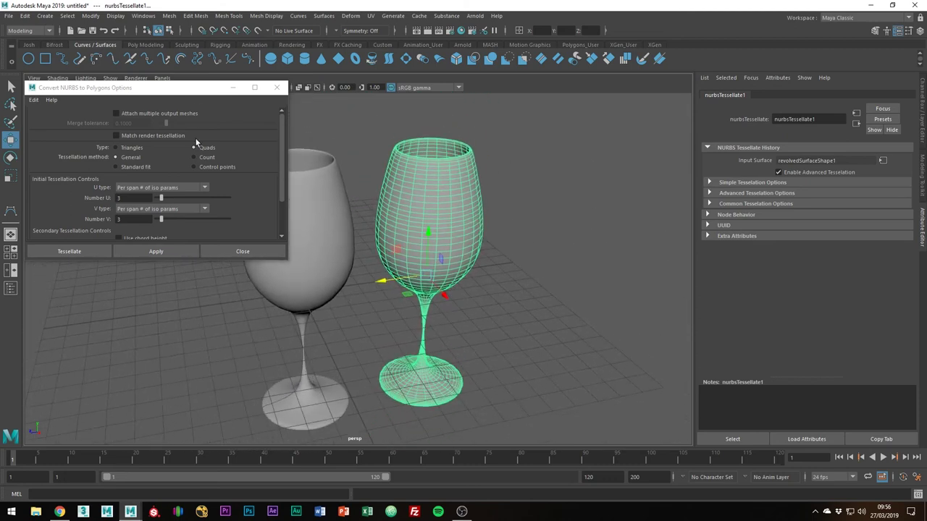
# - Convert the original glass surface using Count tessellation of 500 and move the new mesh beyond the first converted one
pyautogui.click(194, 156)
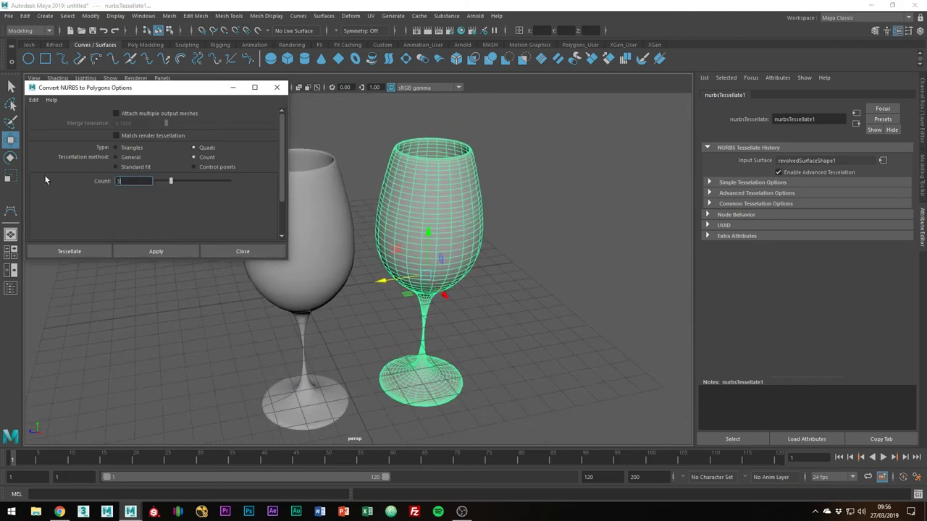
pyautogui.write('00')
pyautogui.click(305, 257)
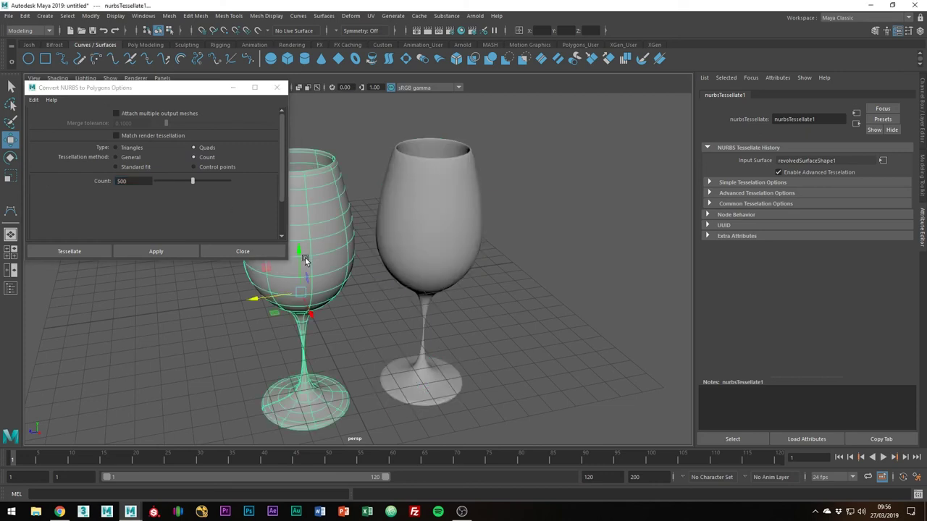
pyautogui.moveTo(289, 313); pyautogui.dragTo(538, 257)
pyautogui.keyDown('alt'); pyautogui.moveTo(537, 257); pyautogui.dragTo(522, 267, button='middle'); pyautogui.keyUp('alt')
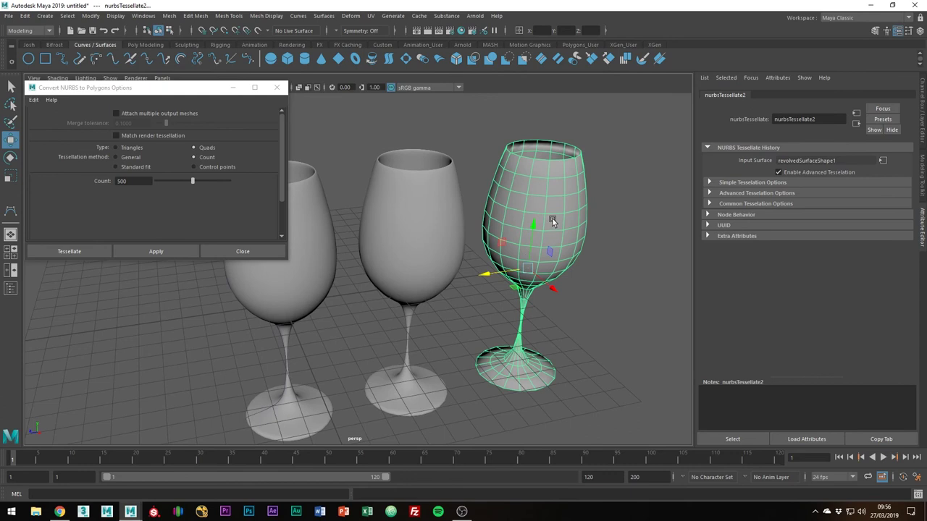
# - Soften the edges of the 500-count mesh at a 30-degree angle and check its edge loops with the Multi-Cut tool
pyautogui.keyDown('shift'); pyautogui.moveTo(552, 219); pyautogui.dragTo(637, 230, button='right'); pyautogui.keyUp('shift')
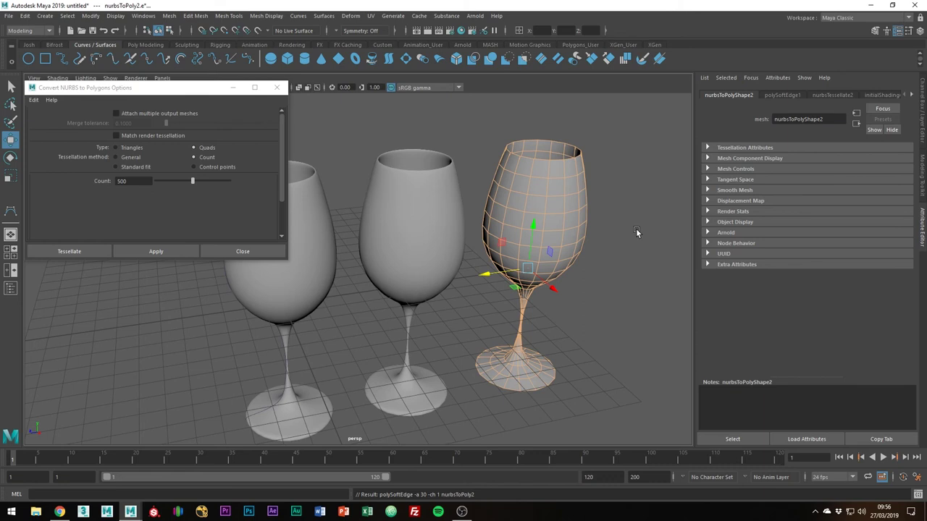
pyautogui.keyDown('shift'); pyautogui.moveTo(570, 194); pyautogui.dragTo(580, 243, button='right'); pyautogui.keyUp('shift')
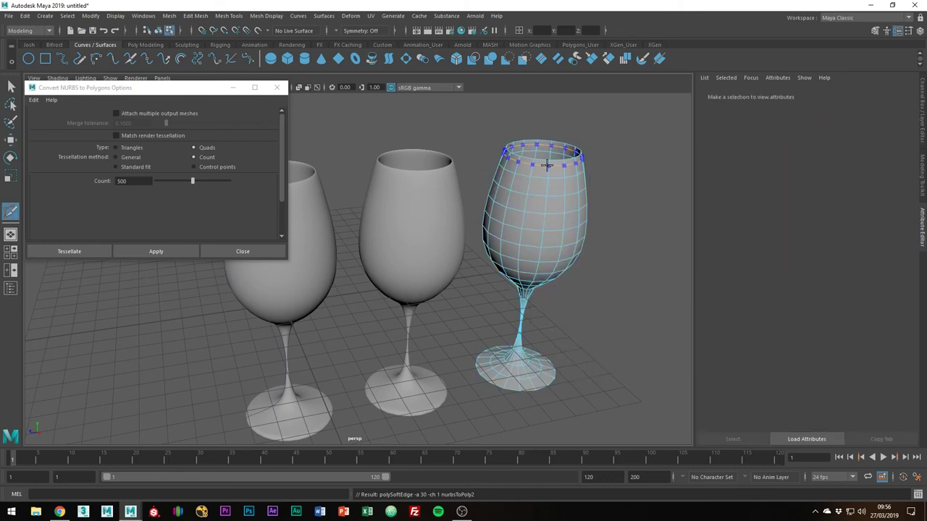
pyautogui.keyDown('alt'); pyautogui.moveTo(543, 337); pyautogui.dragTo(447, 203, button='middle'); pyautogui.keyUp('alt')
pyautogui.scroll(3, 456, 225)
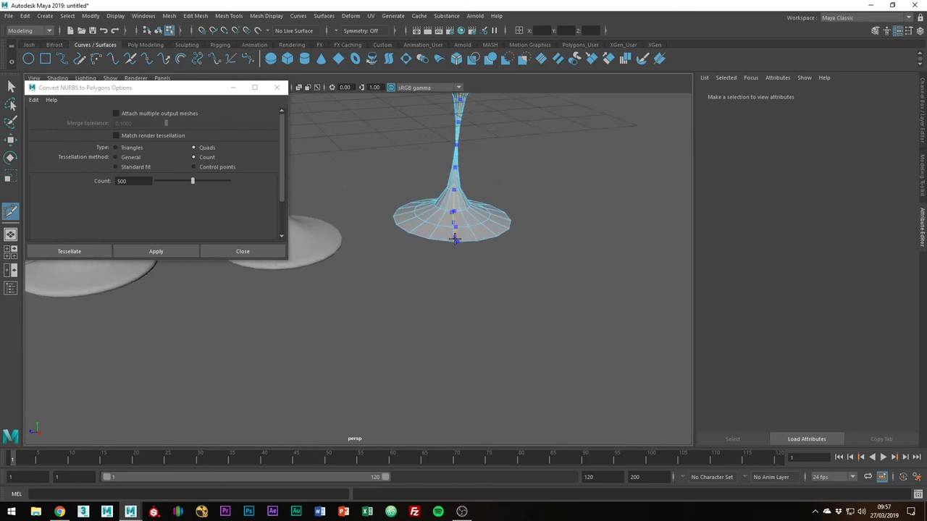
pyautogui.press('f')
pyautogui.keyDown('alt'); pyautogui.moveTo(469, 204); pyautogui.dragTo(471, 181); pyautogui.keyUp('alt')
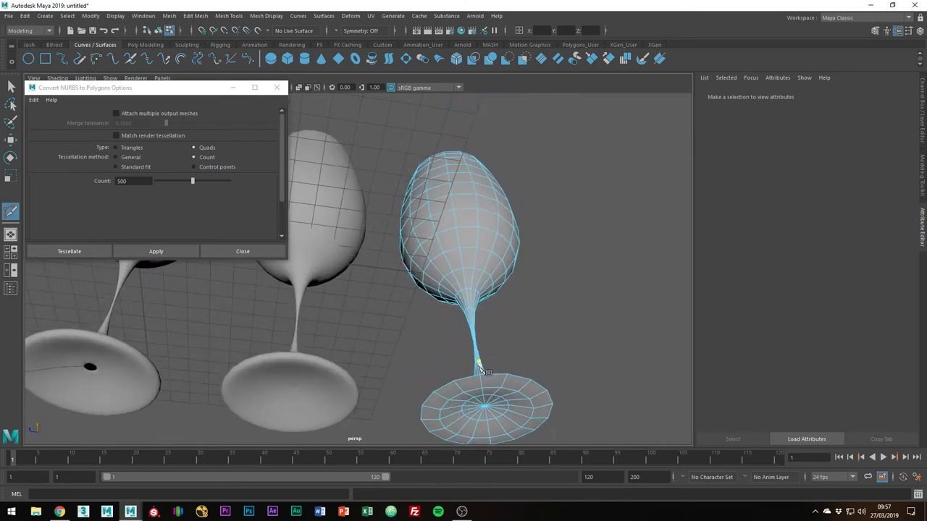
pyautogui.keyDown('alt'); pyautogui.moveTo(534, 337); pyautogui.dragTo(532, 421); pyautogui.keyUp('alt')
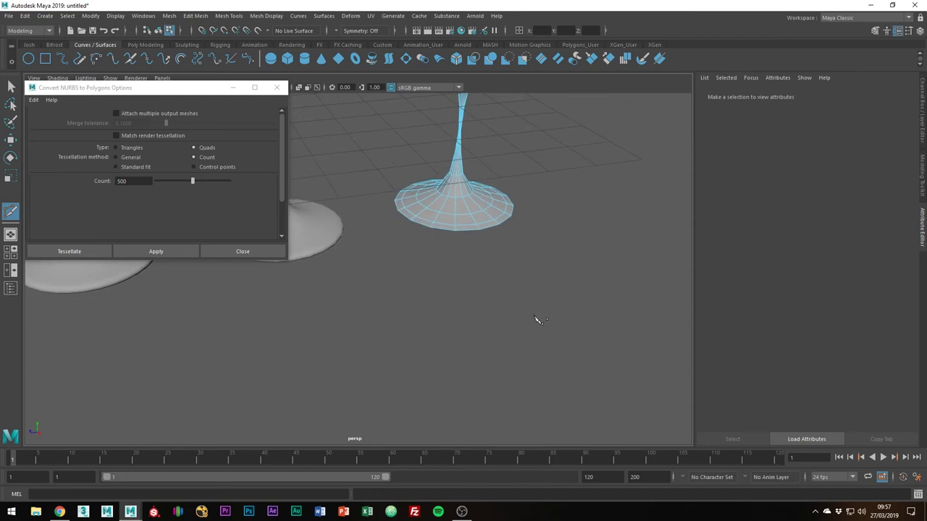
pyautogui.scroll(-3, 534, 319)
pyautogui.keyDown('alt'); pyautogui.moveTo(403, 230); pyautogui.dragTo(425, 298, button='middle'); pyautogui.keyUp('alt')
pyautogui.press('3')
pyautogui.keyDown('alt'); pyautogui.moveTo(475, 281); pyautogui.dragTo(474, 328, button='middle'); pyautogui.keyUp('alt')
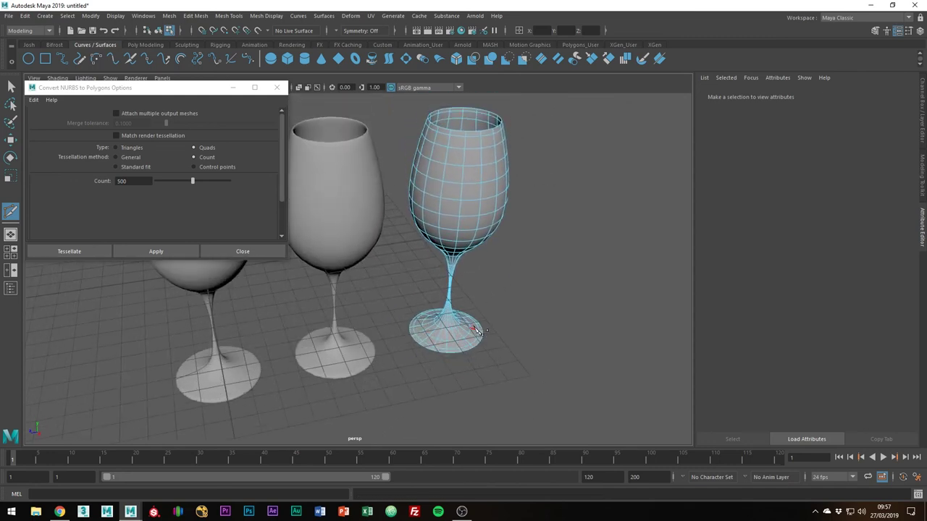
# - Return to object mode and display wireframe on shaded for all three glasses
pyautogui.moveTo(444, 202); pyautogui.dragTo(499, 172, button='right')
pyautogui.click(395, 176)
pyautogui.click(346, 175)
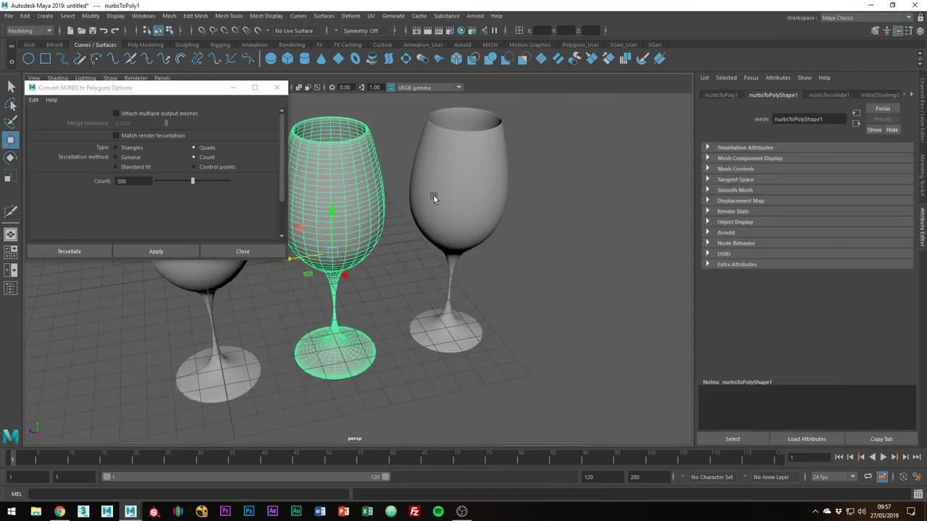
pyautogui.click(579, 211)
pyautogui.hotkey('alt', '5')
pyautogui.keyDown('alt'); pyautogui.moveTo(452, 265); pyautogui.dragTo(580, 254, button='middle'); pyautogui.keyUp('alt')
pyautogui.keyDown('alt'); pyautogui.moveTo(580, 254); pyautogui.dragTo(524, 243, button='right'); pyautogui.keyUp('alt')
pyautogui.keyDown('alt'); pyautogui.moveTo(524, 243); pyautogui.dragTo(507, 253); pyautogui.keyUp('alt')
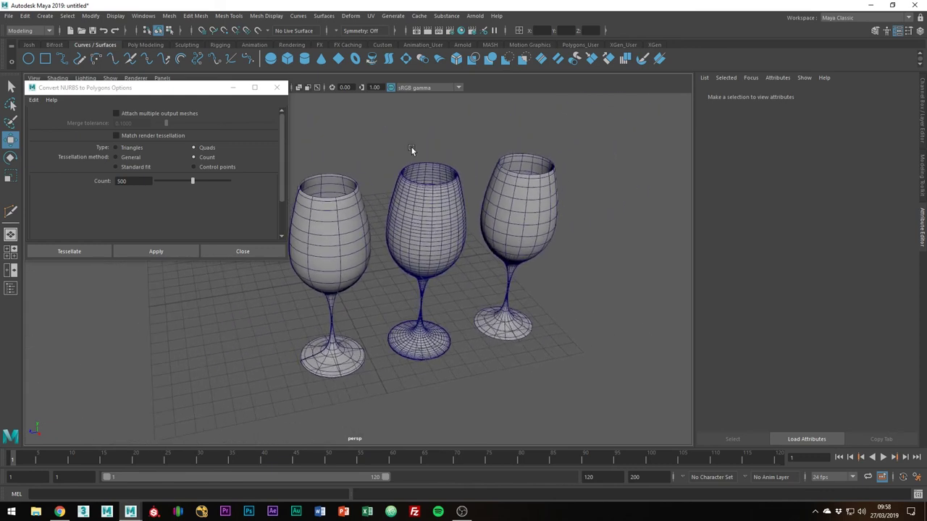
# - Convert the original glass surface with Standard fit tessellation and move the mesh to the far end of the row for comparison
pyautogui.click(338, 218)
pyautogui.click(142, 168)
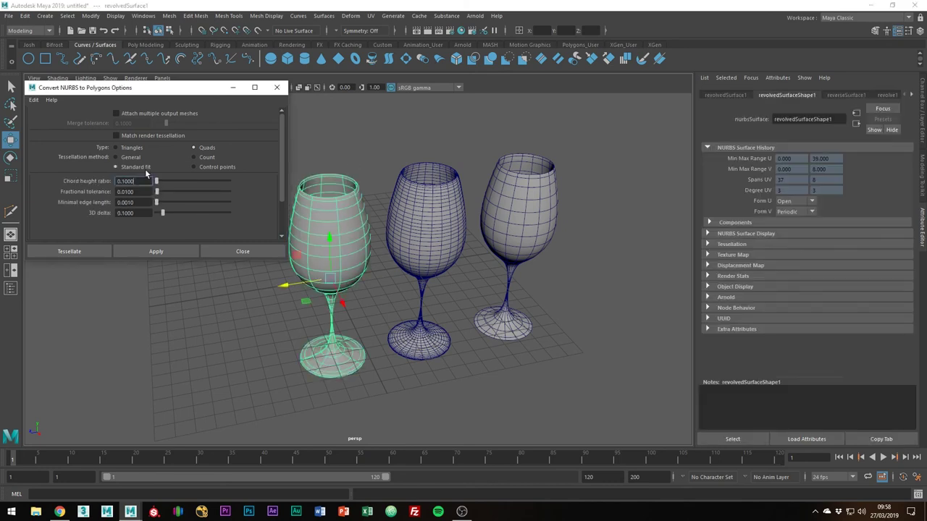
pyautogui.click(128, 251)
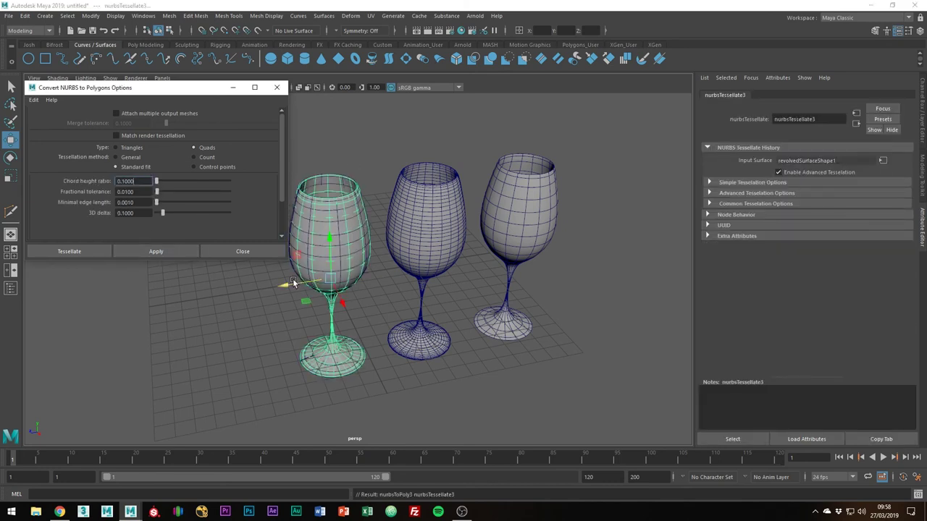
pyautogui.moveTo(296, 283); pyautogui.dragTo(515, 281)
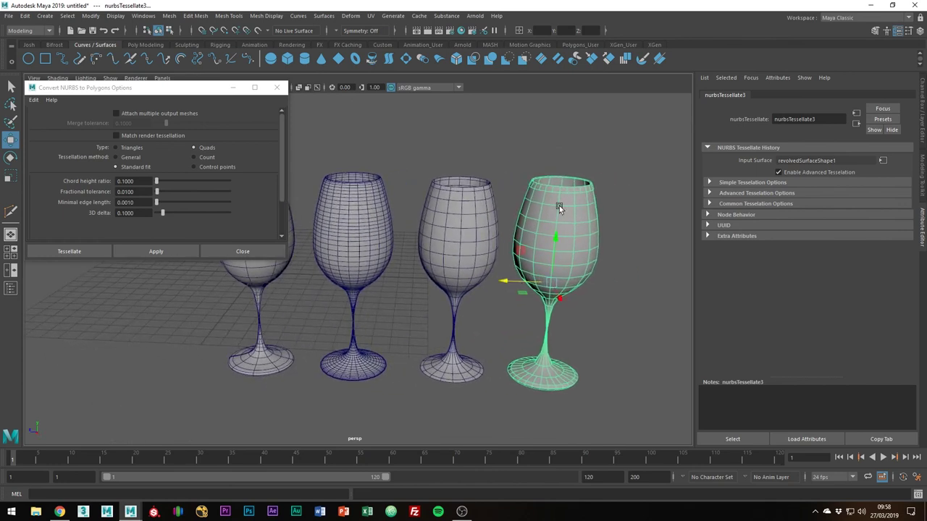
pyautogui.keyDown('alt'); pyautogui.moveTo(572, 230); pyautogui.dragTo(585, 271); pyautogui.keyUp('alt')
pyautogui.click(417, 254)
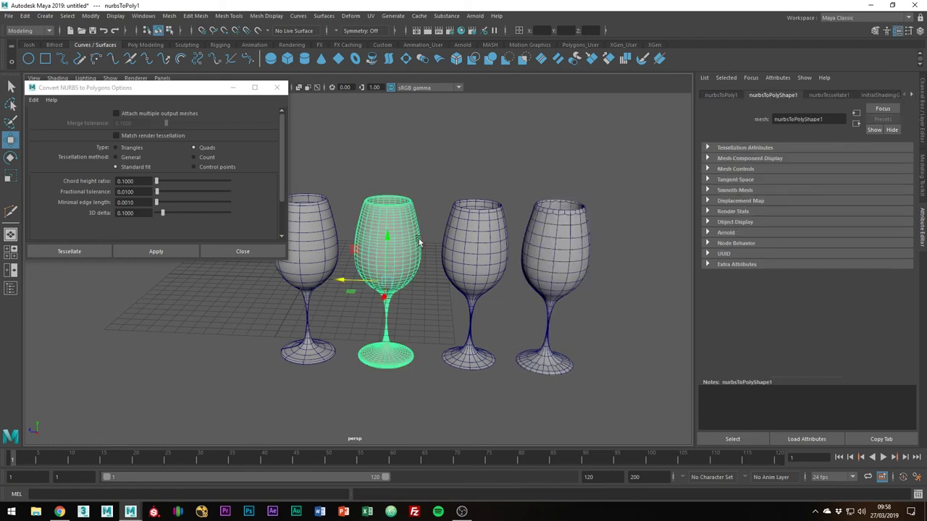
pyautogui.click(447, 176)
pyautogui.keyDown('alt'); pyautogui.moveTo(523, 280); pyautogui.dragTo(633, 262); pyautogui.keyUp('alt')
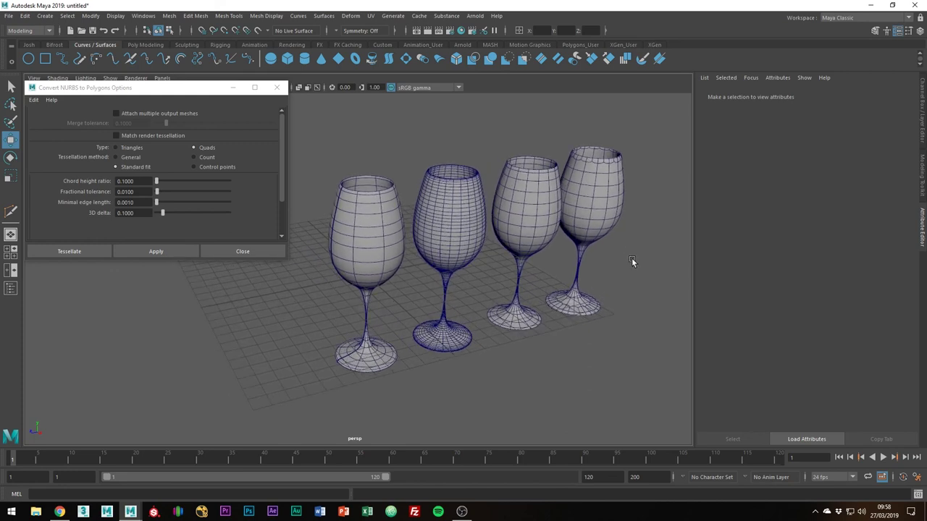